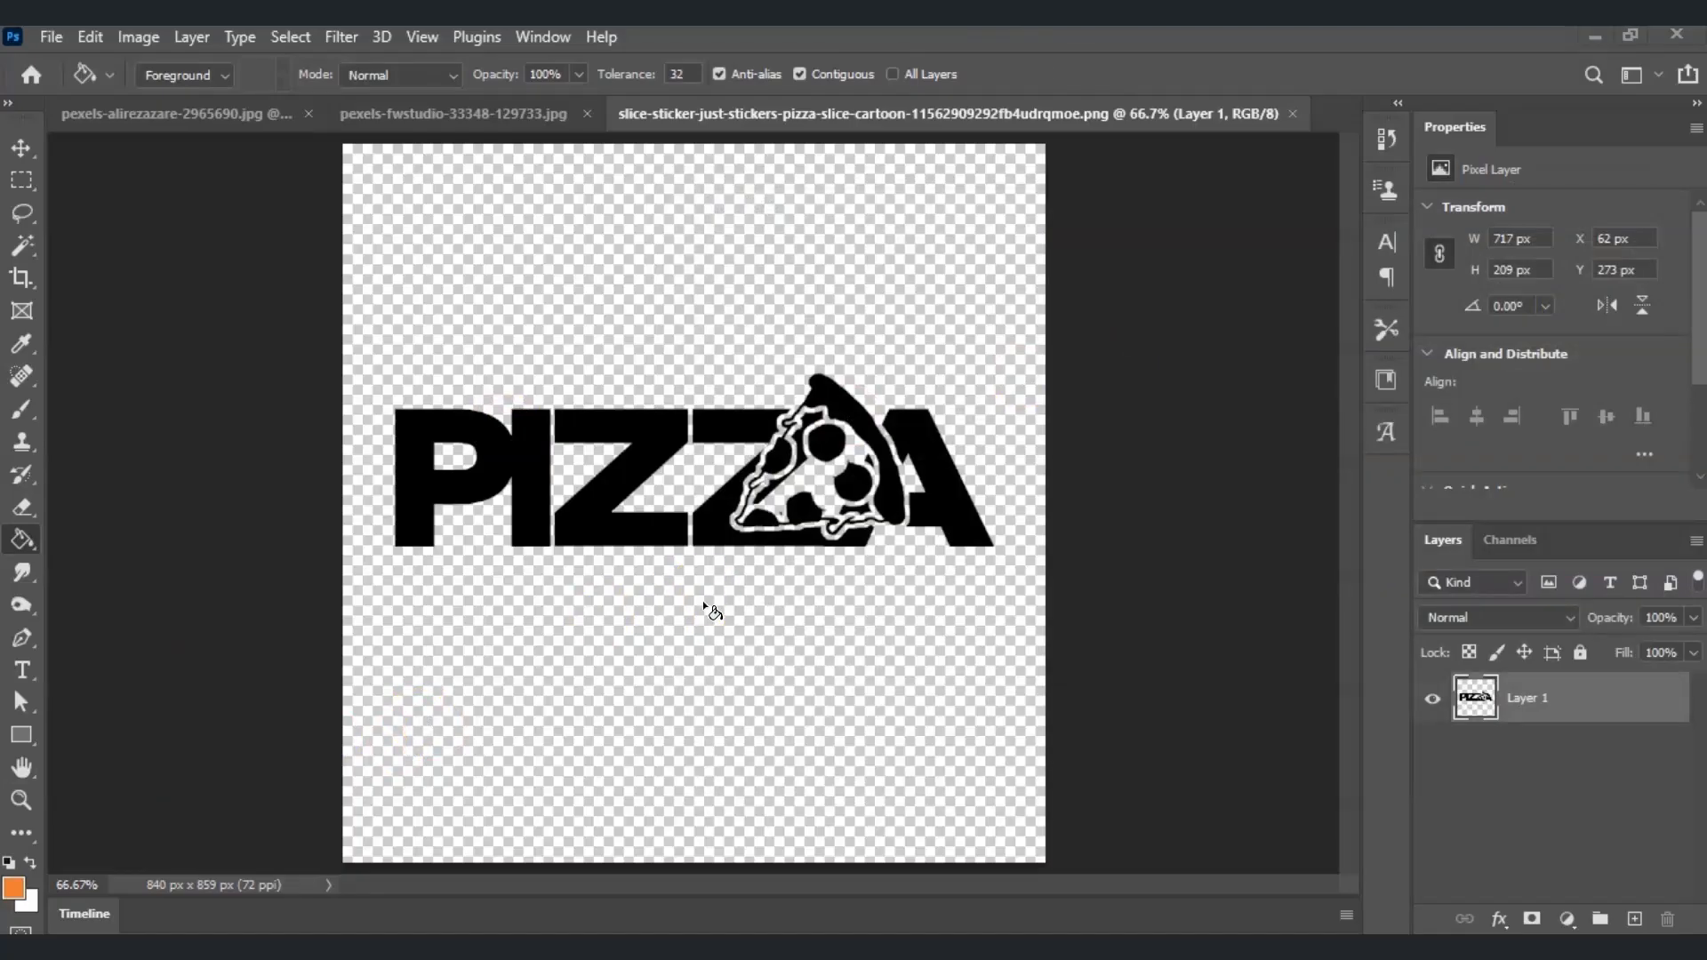
click(674, 534)
click(930, 514)
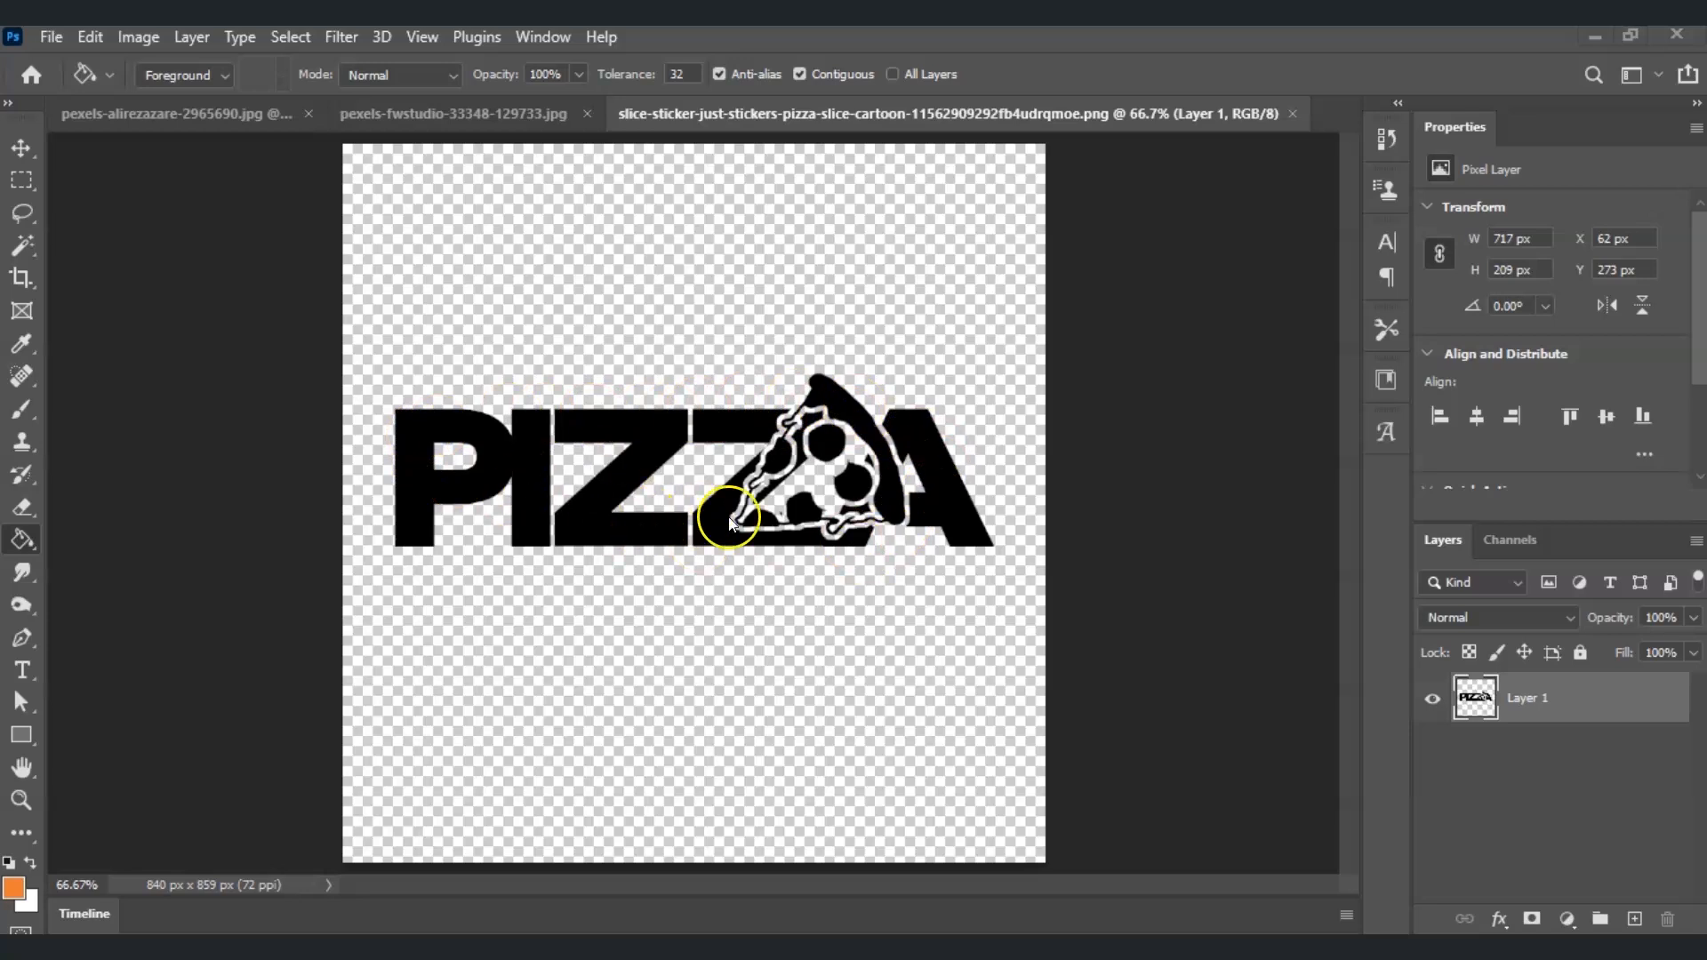
Load the PIZZA logo layer's contents as a selection and add a Stroke effect to the layer
ctrl+click(1528, 703)
right_click(1540, 702)
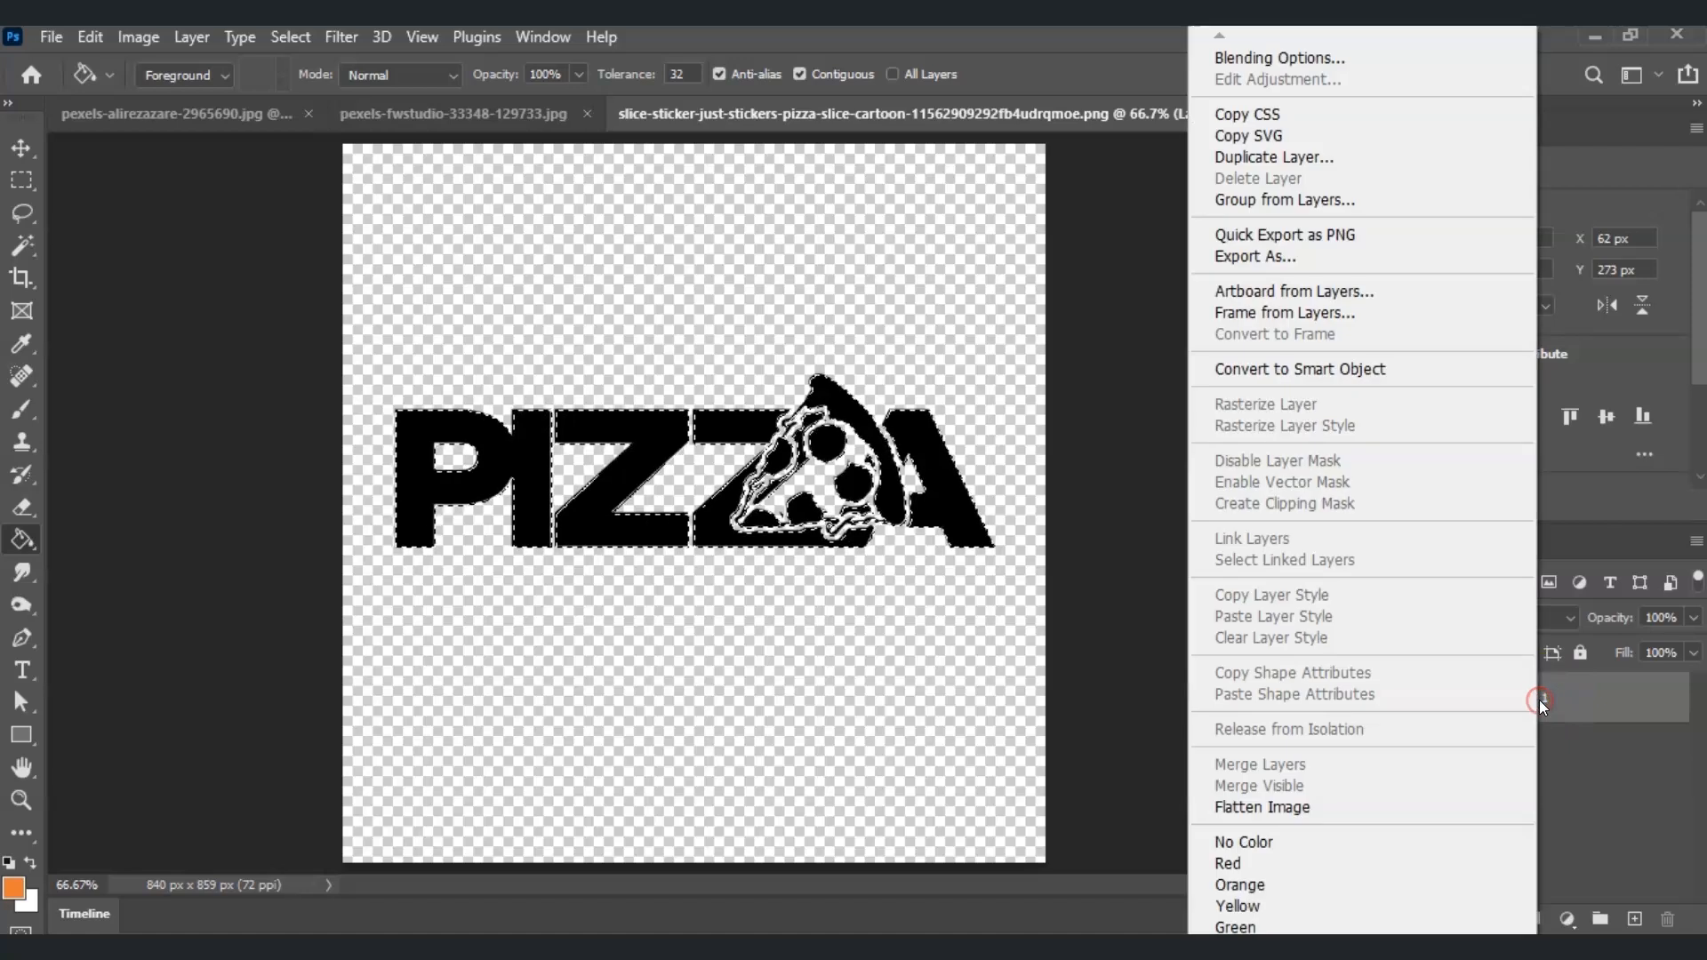
click(1352, 65)
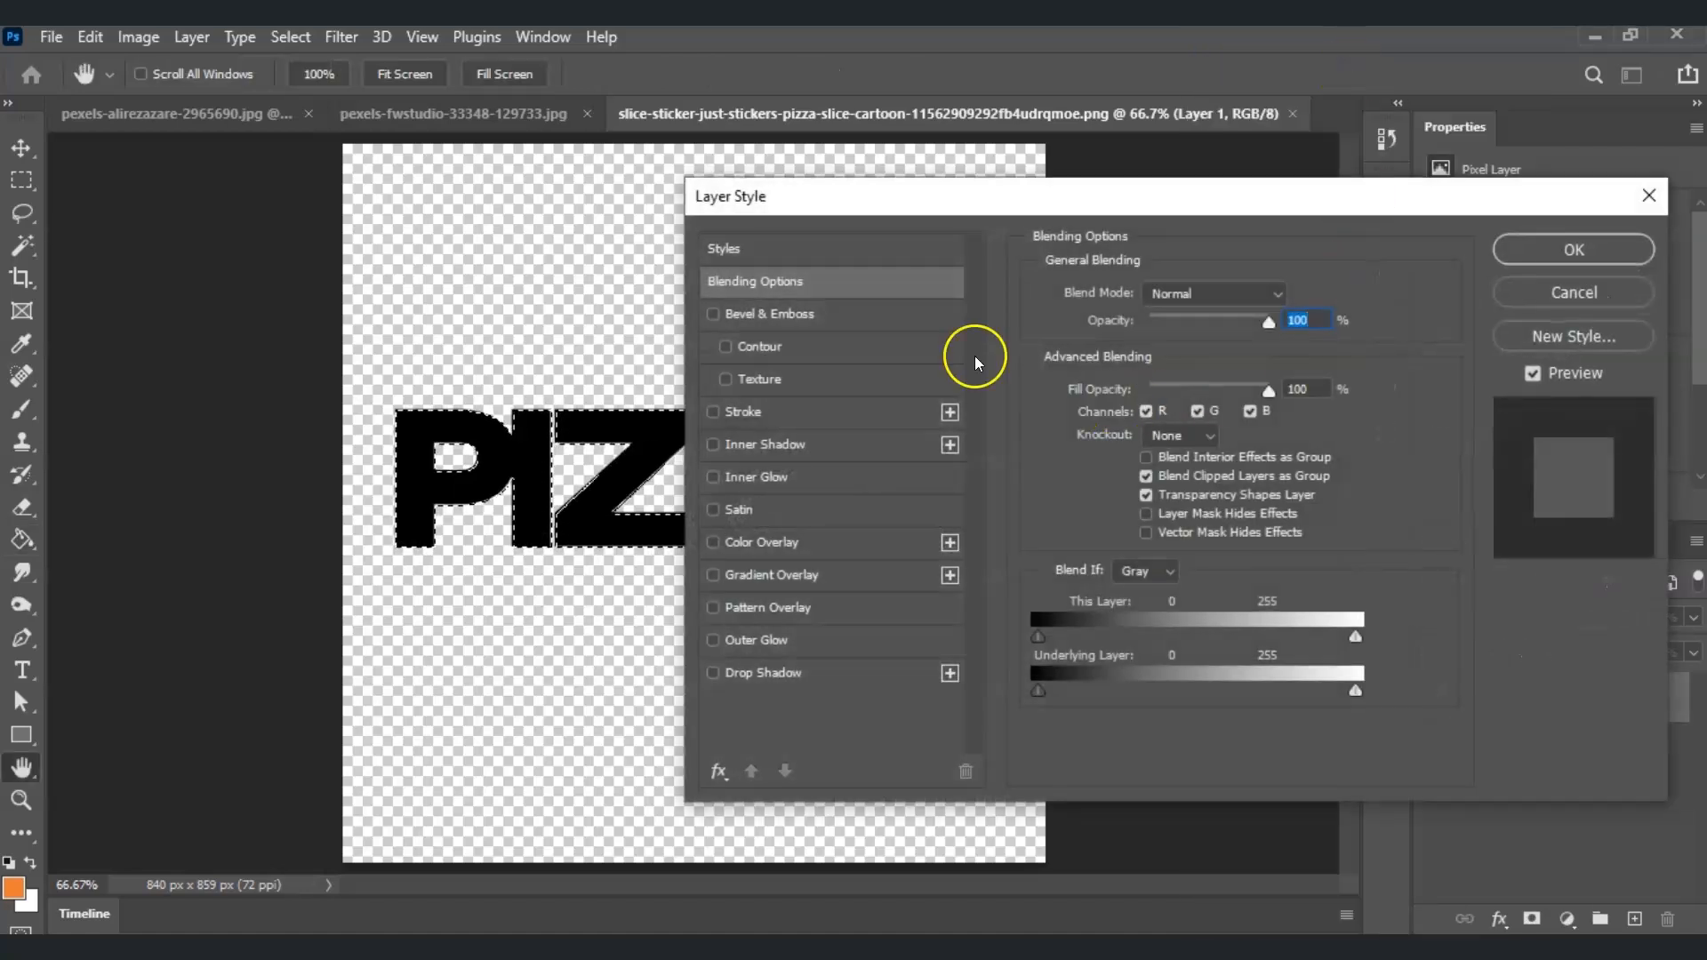
drag(1024, 201, 1189, 121)
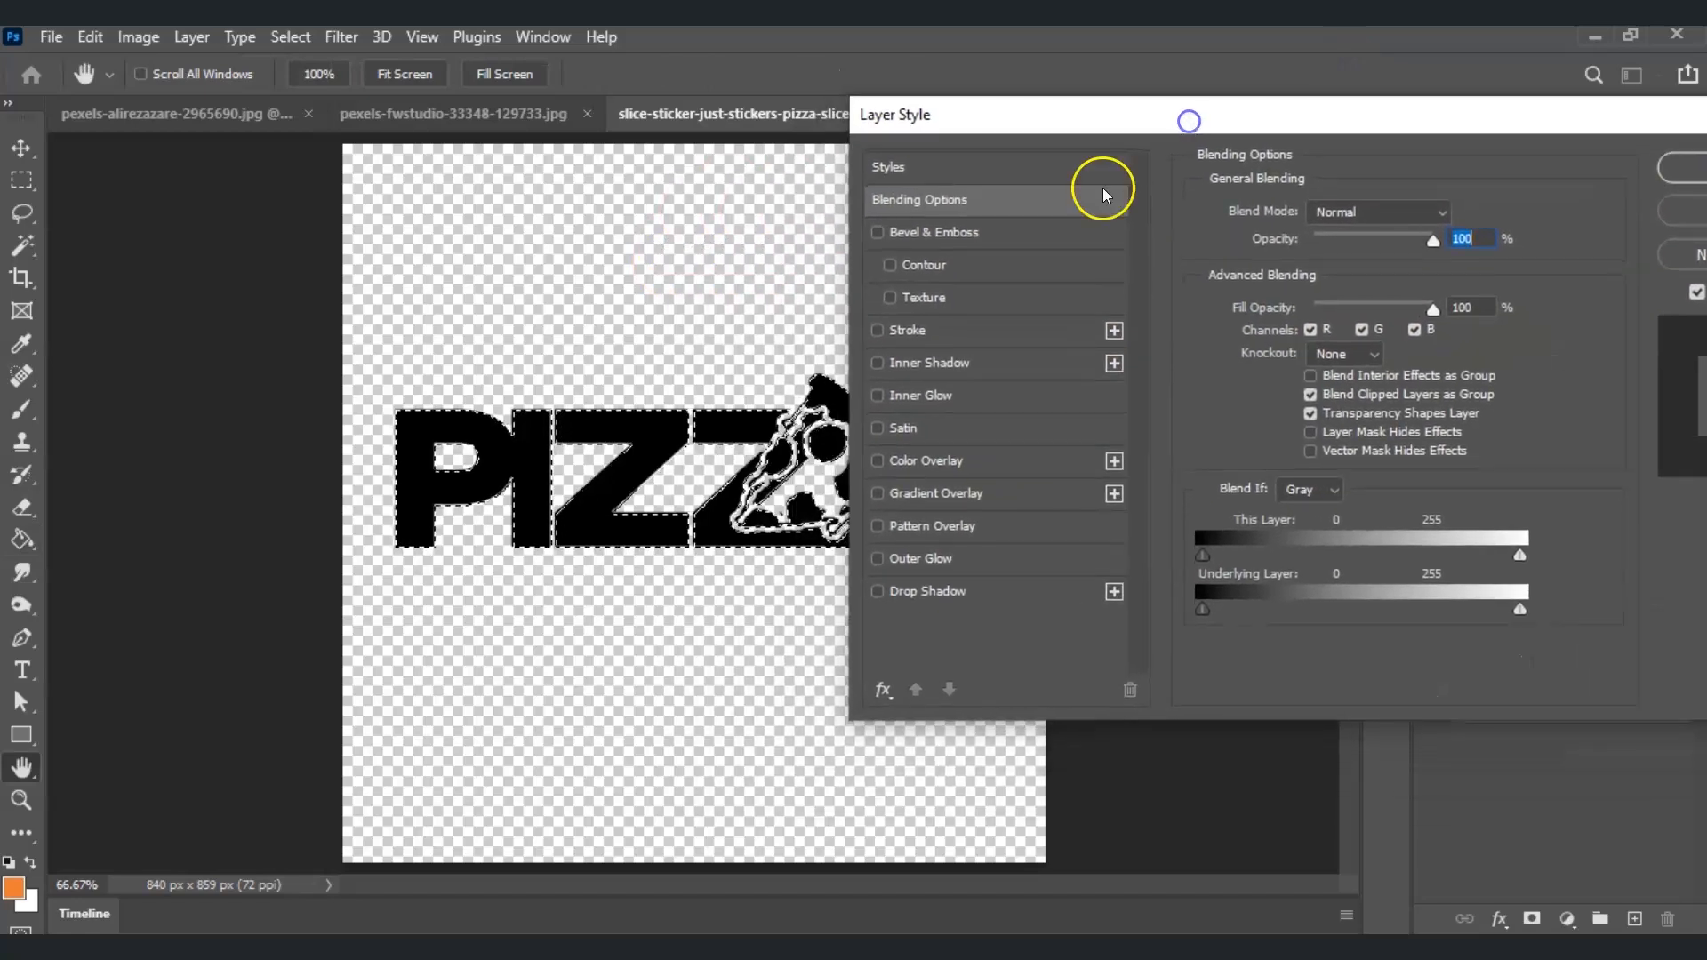
click(878, 331)
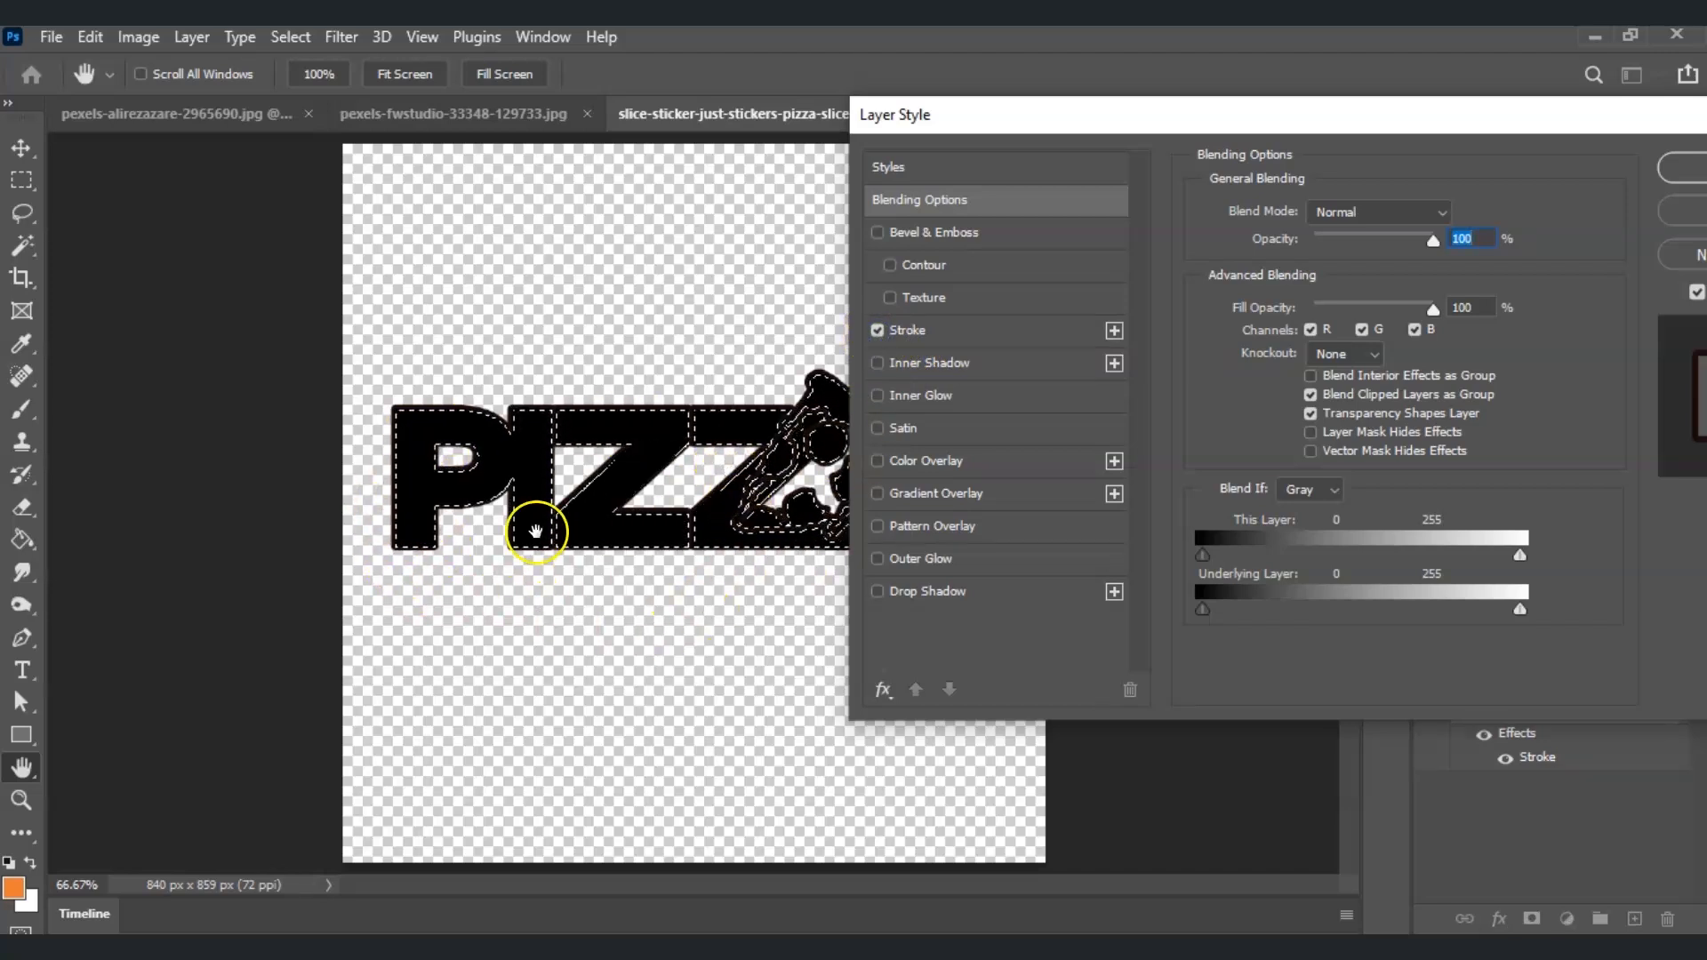
click(943, 335)
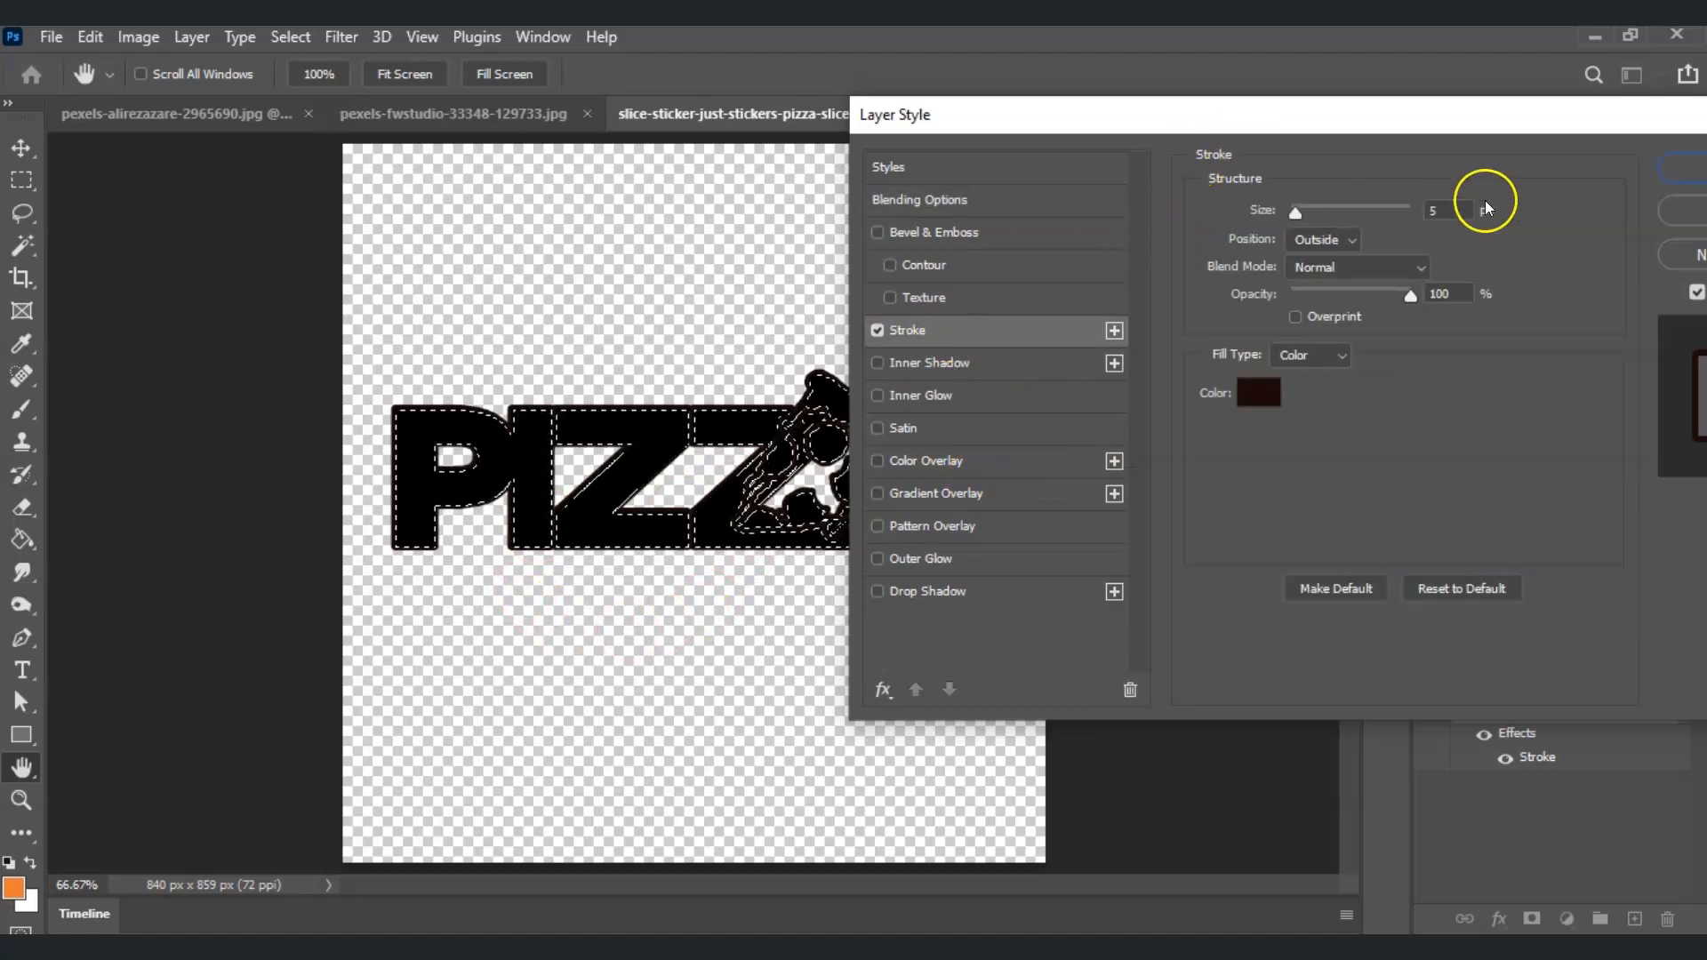
Set the logo's stroke colour to black (#000000) and apply the layer style
click(1267, 396)
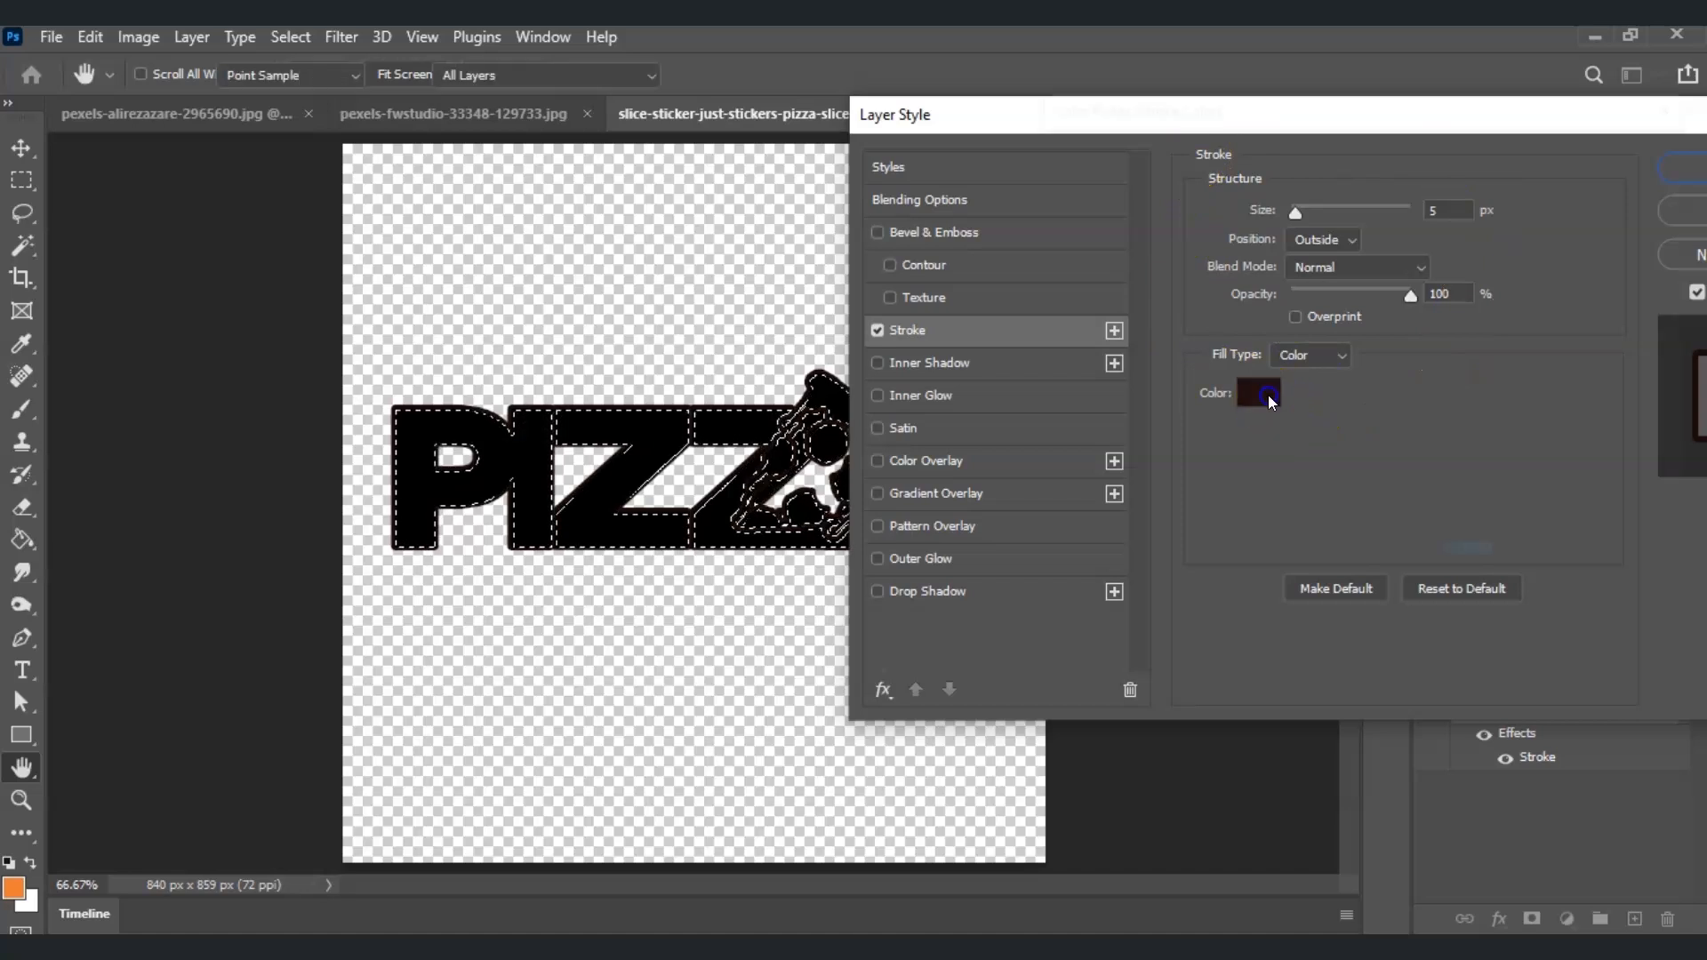
drag(1268, 395, 1052, 478)
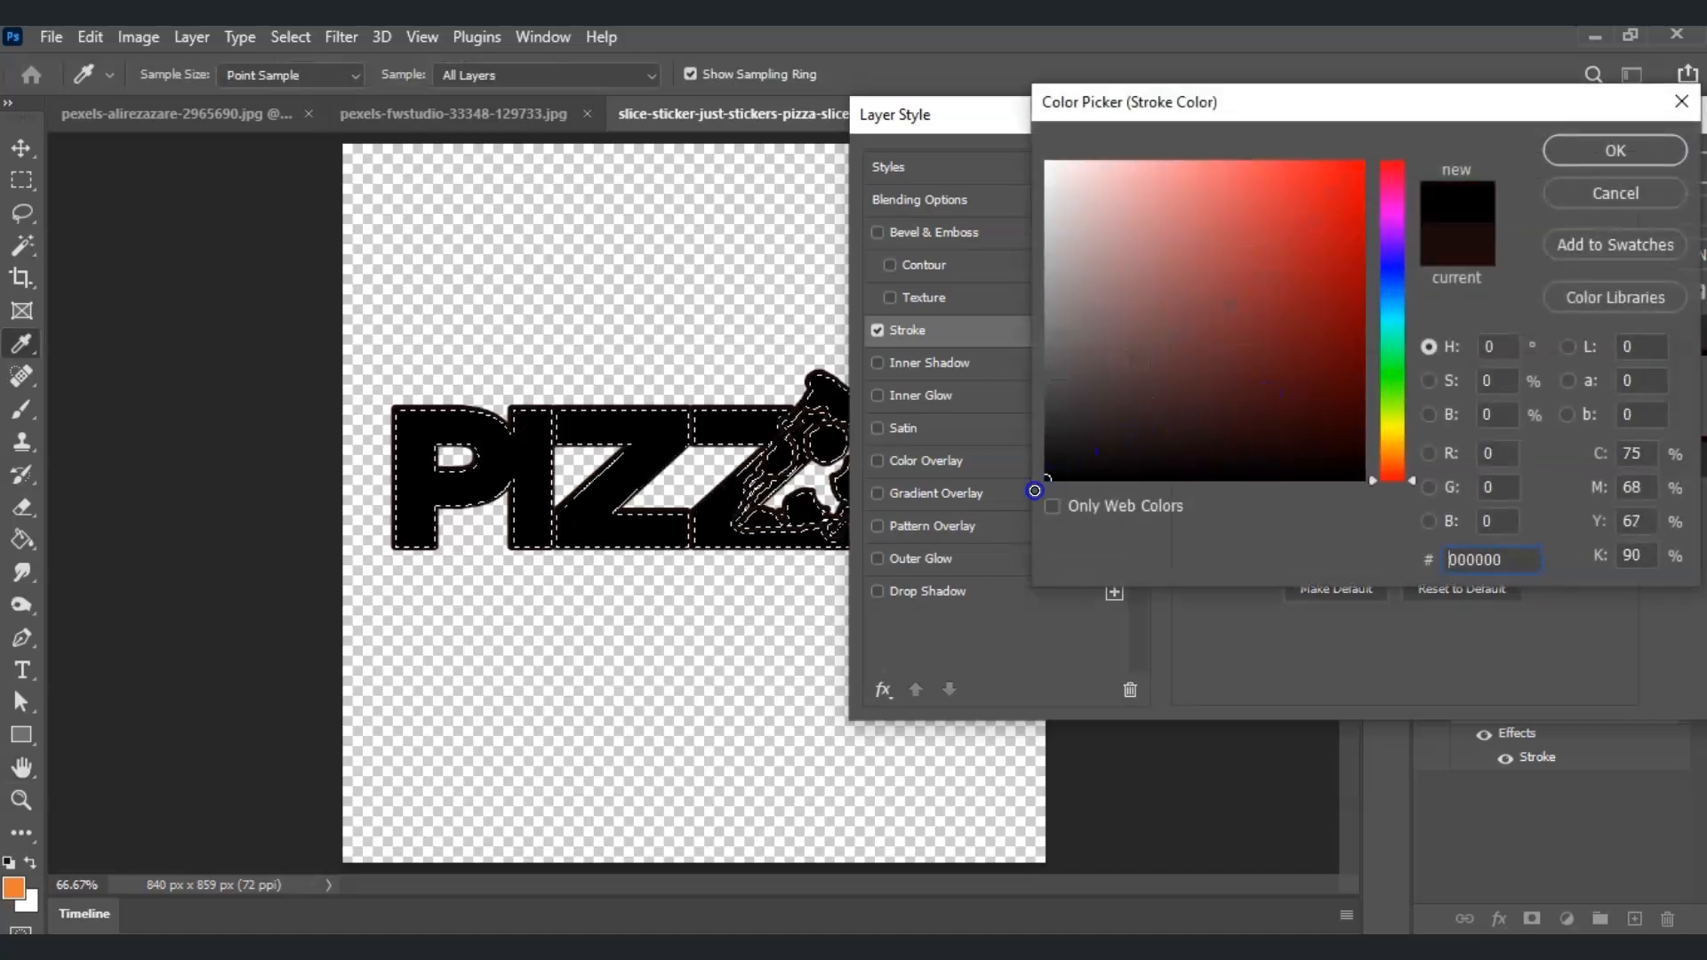
click(1592, 153)
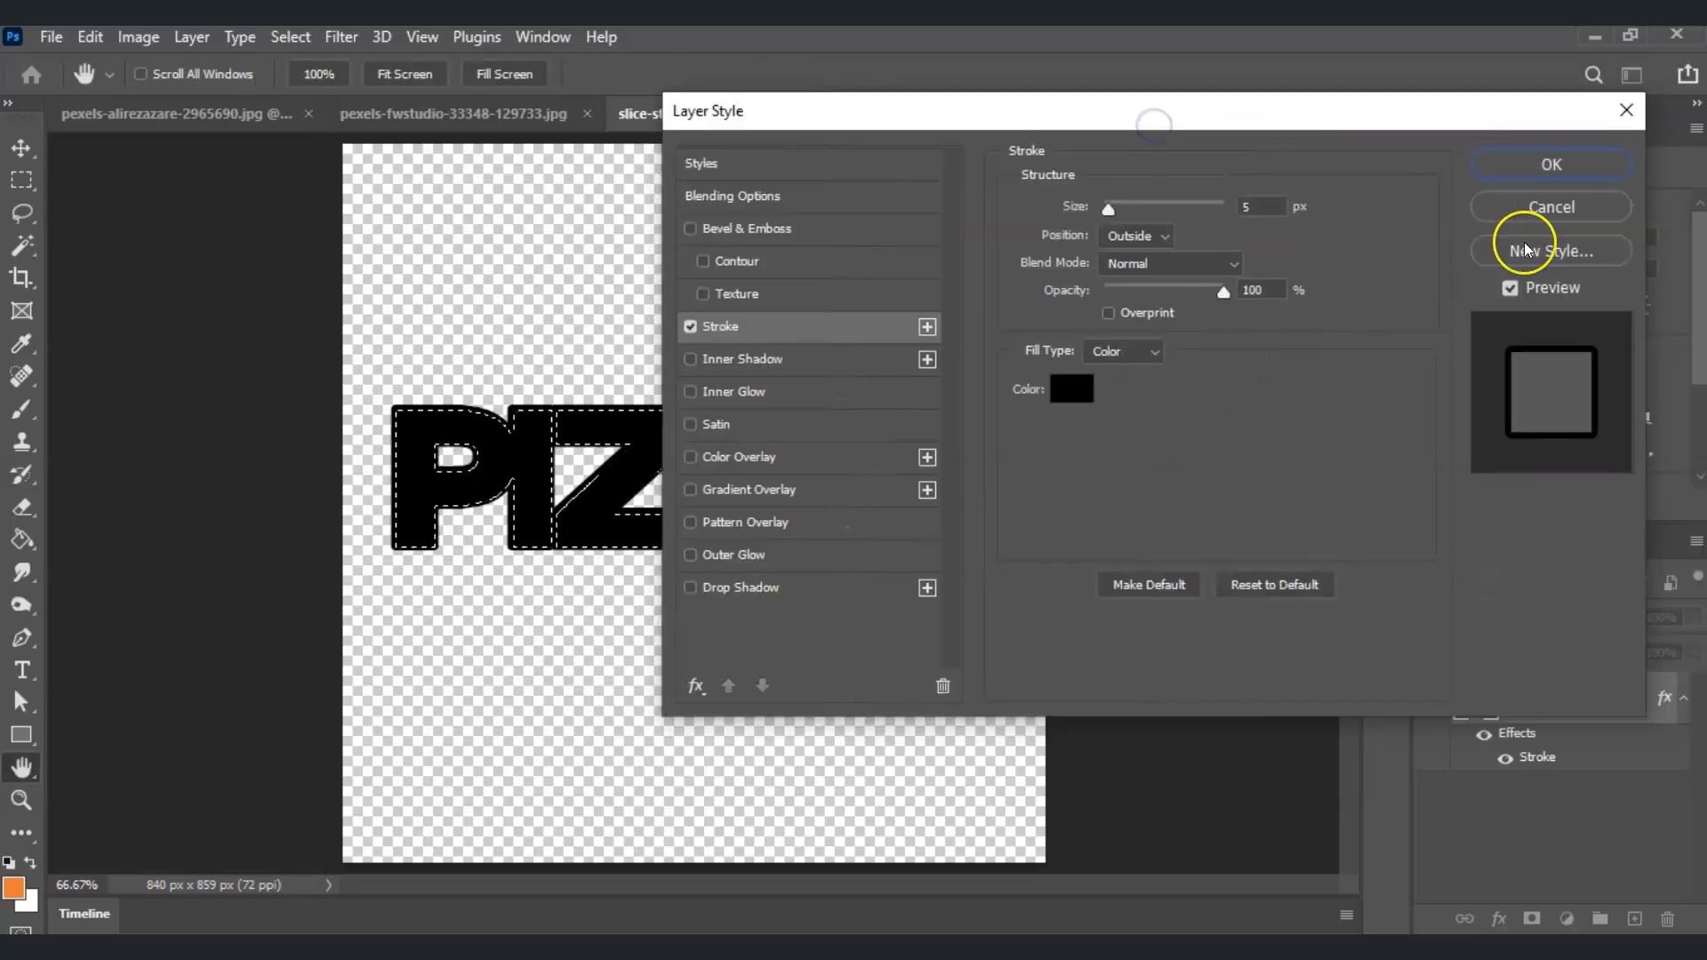
click(1544, 167)
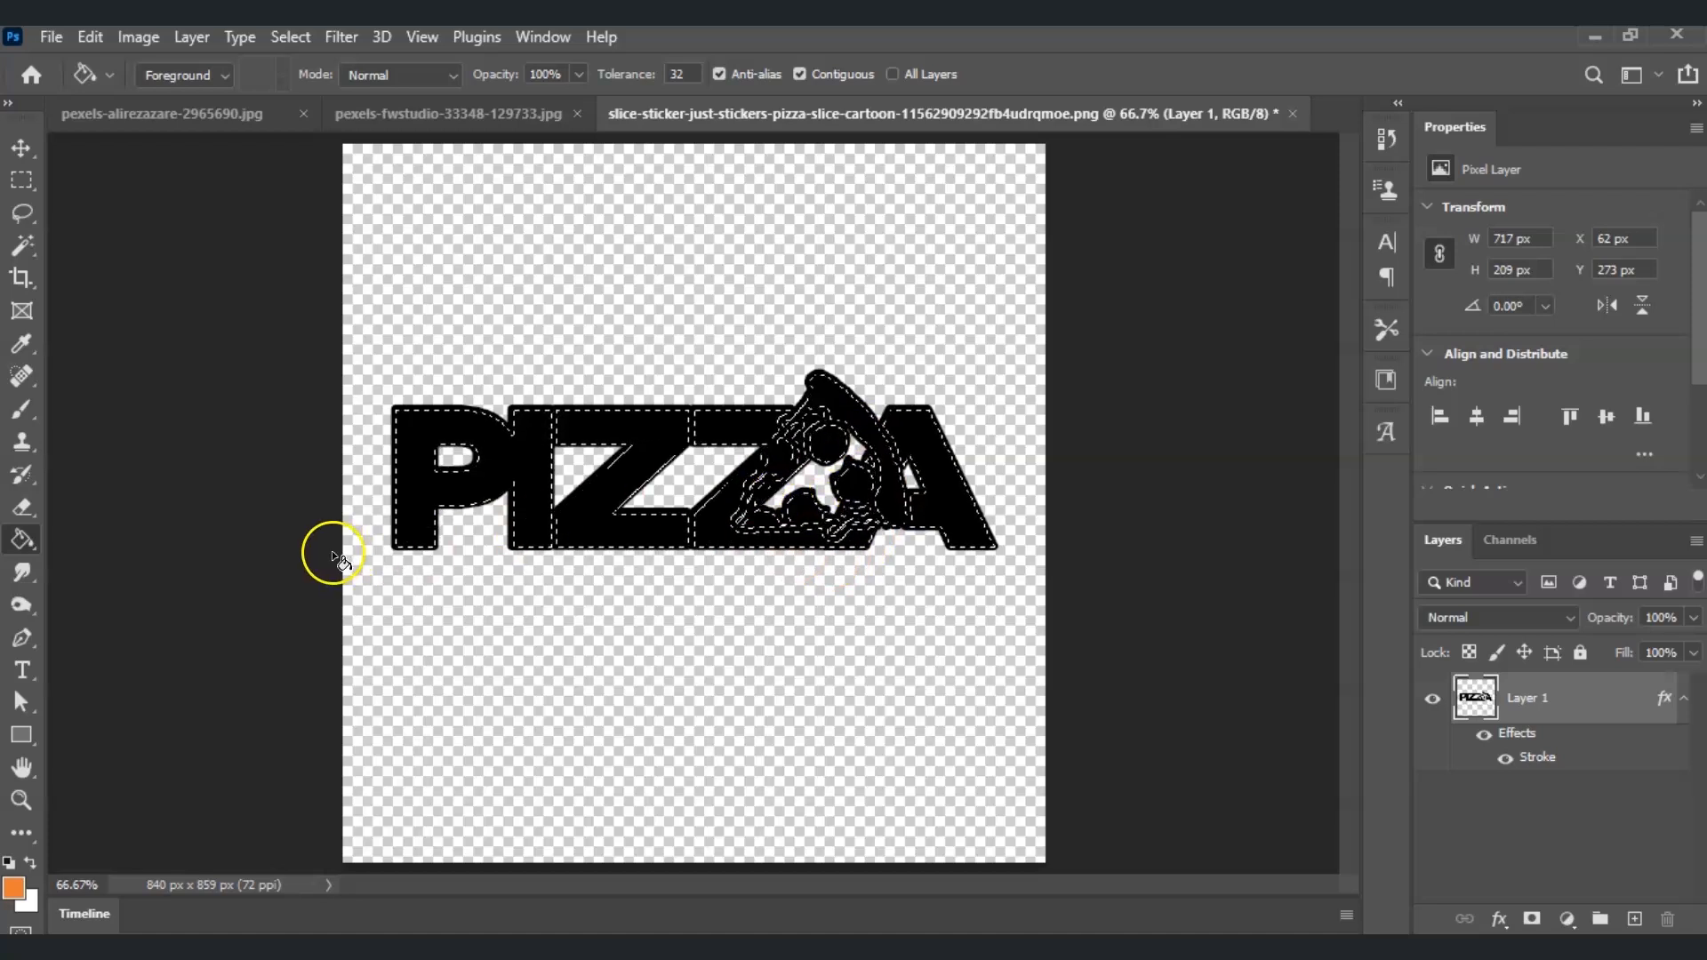
Fill the two round pepperoni pieces on the pizza slice with red-orange #fa2805 using the Paint Bucket
right_click(23, 541)
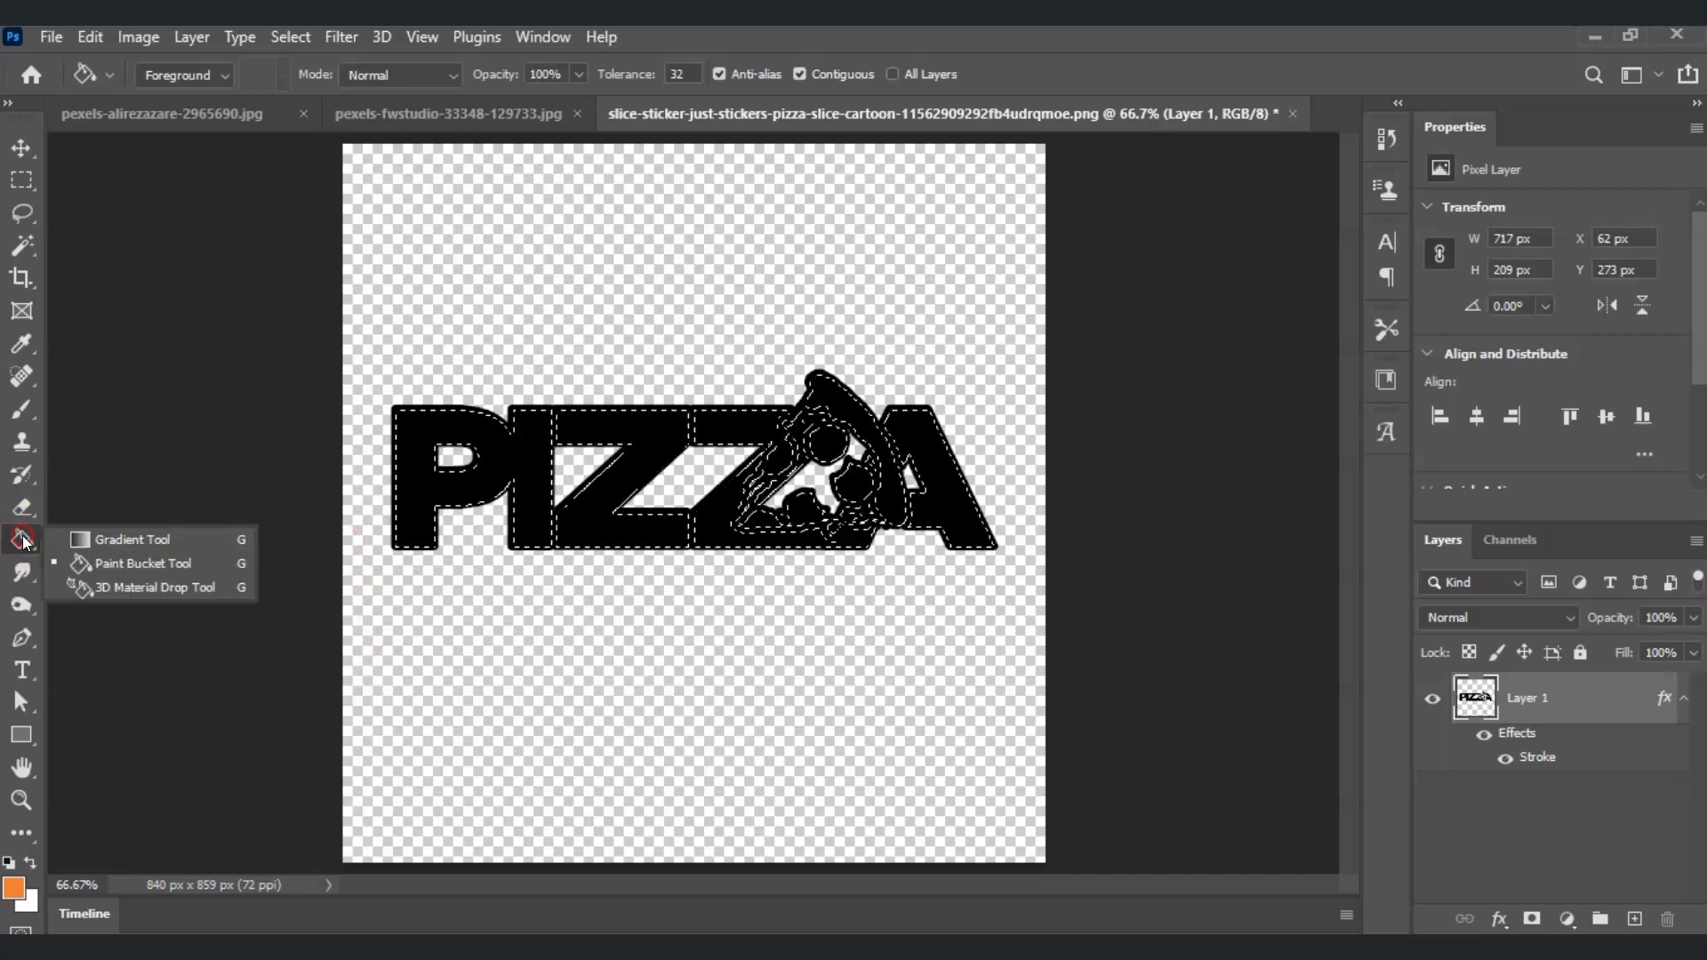
click(119, 571)
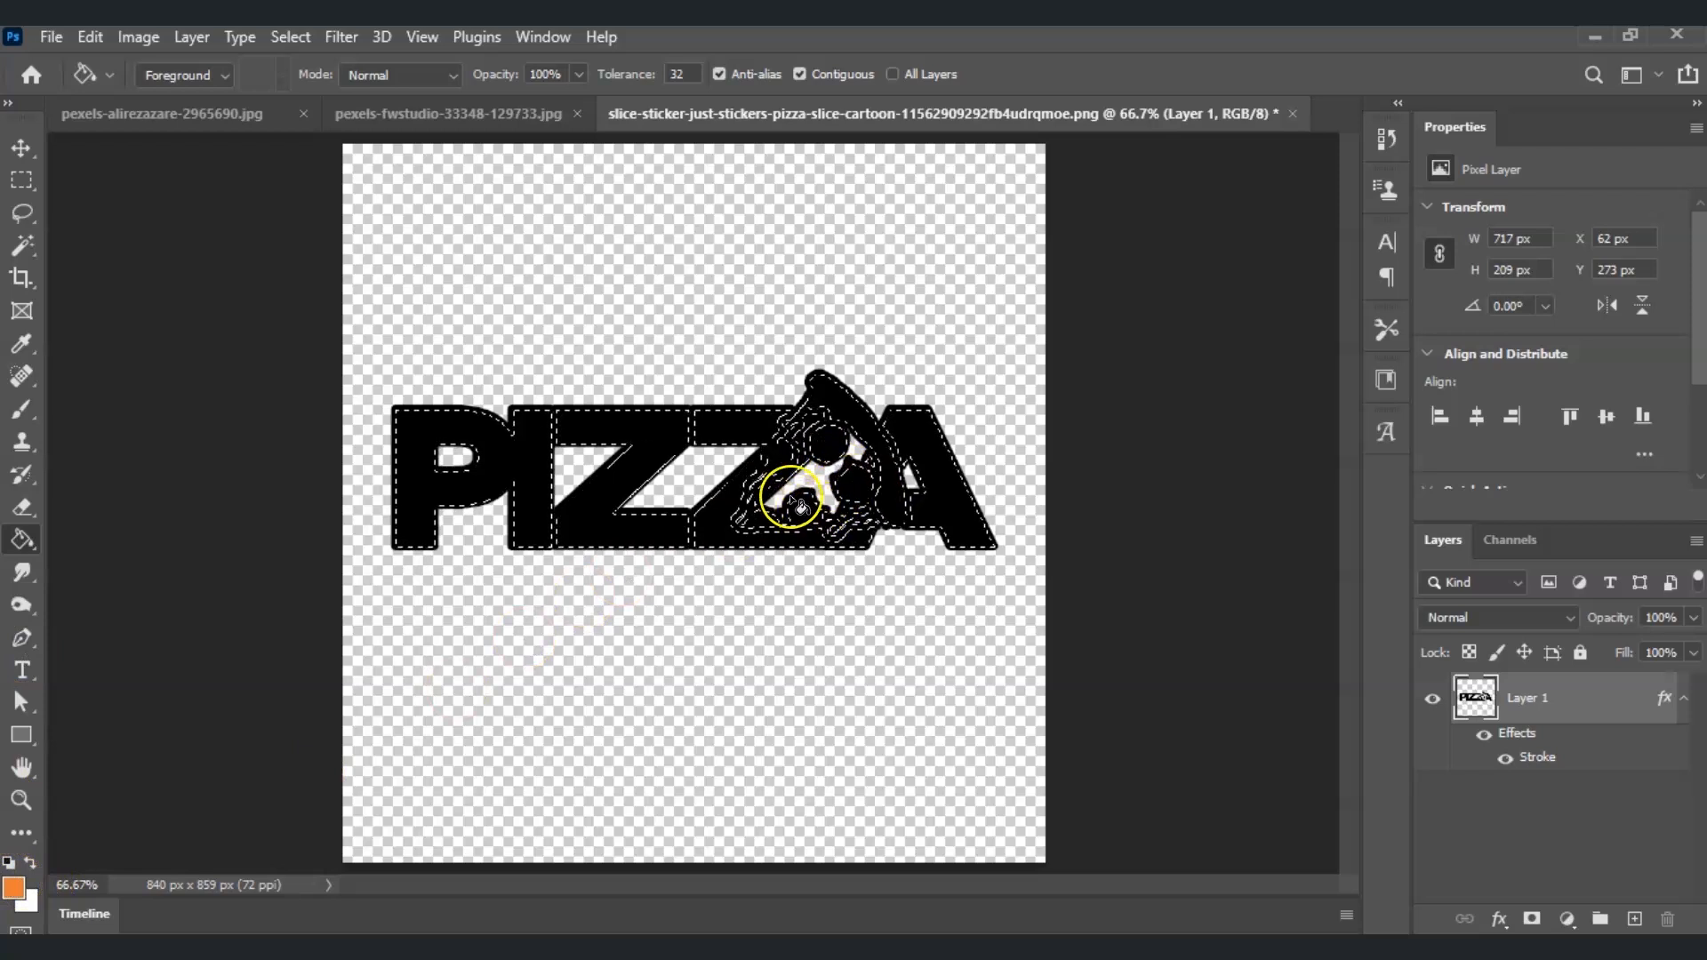
click(31, 902)
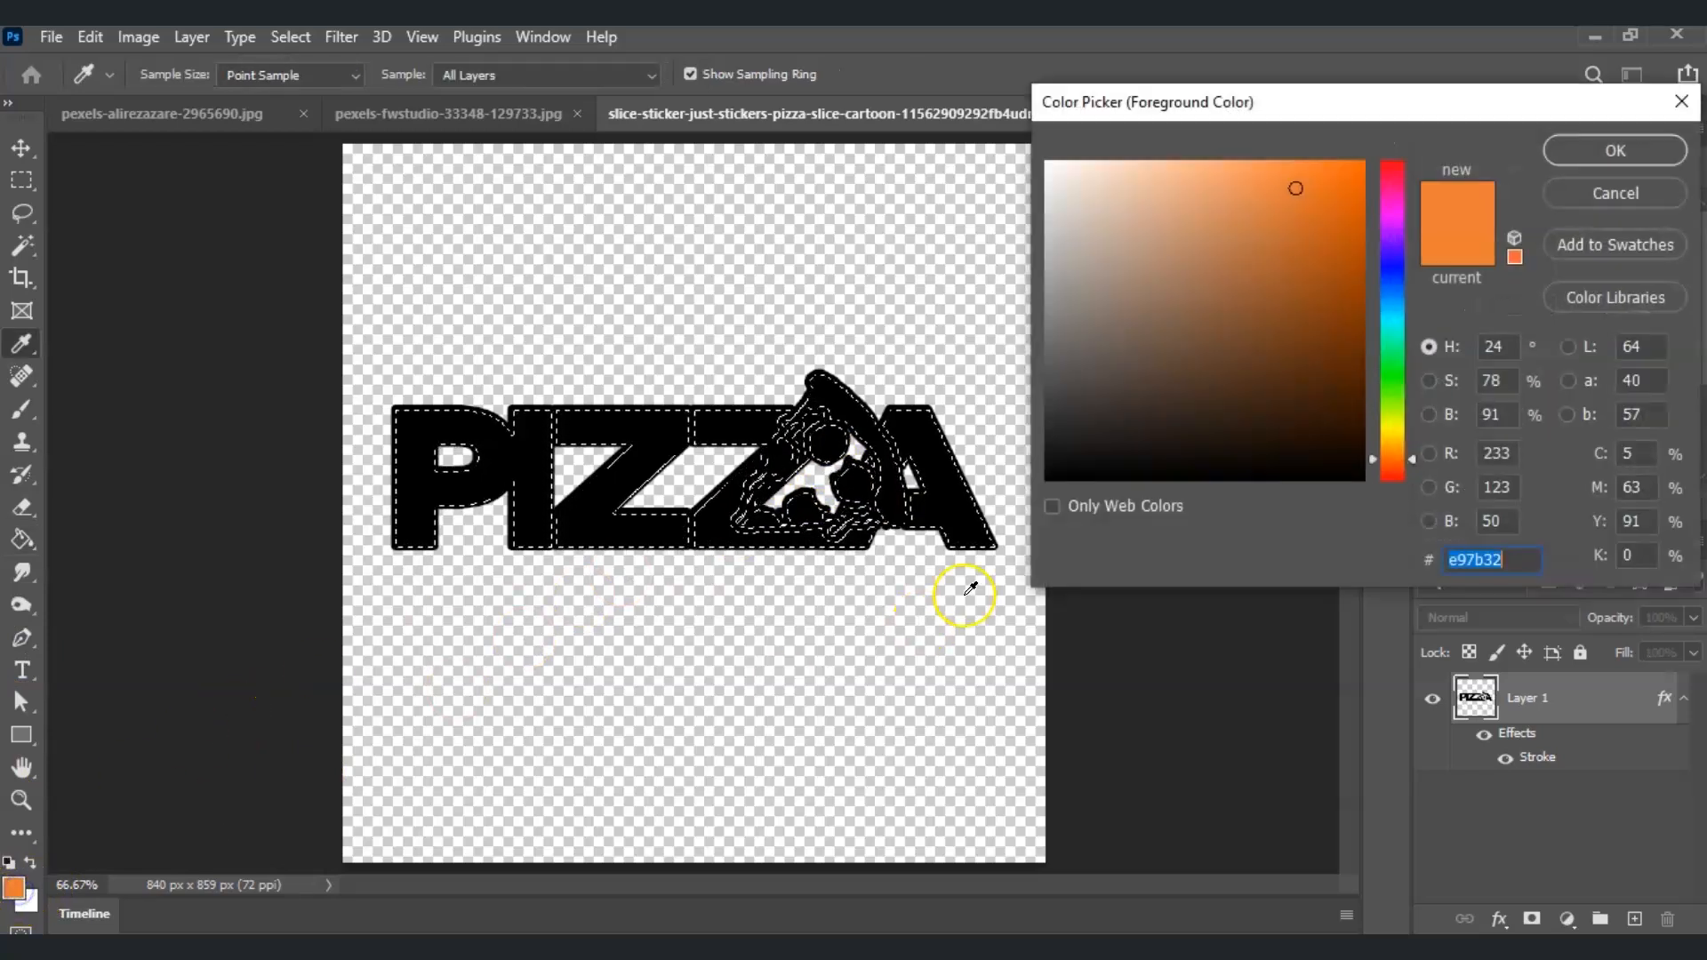
drag(1382, 439, 1387, 473)
click(1278, 224)
drag(1278, 224, 1304, 172)
click(1390, 172)
click(1589, 156)
key(g)
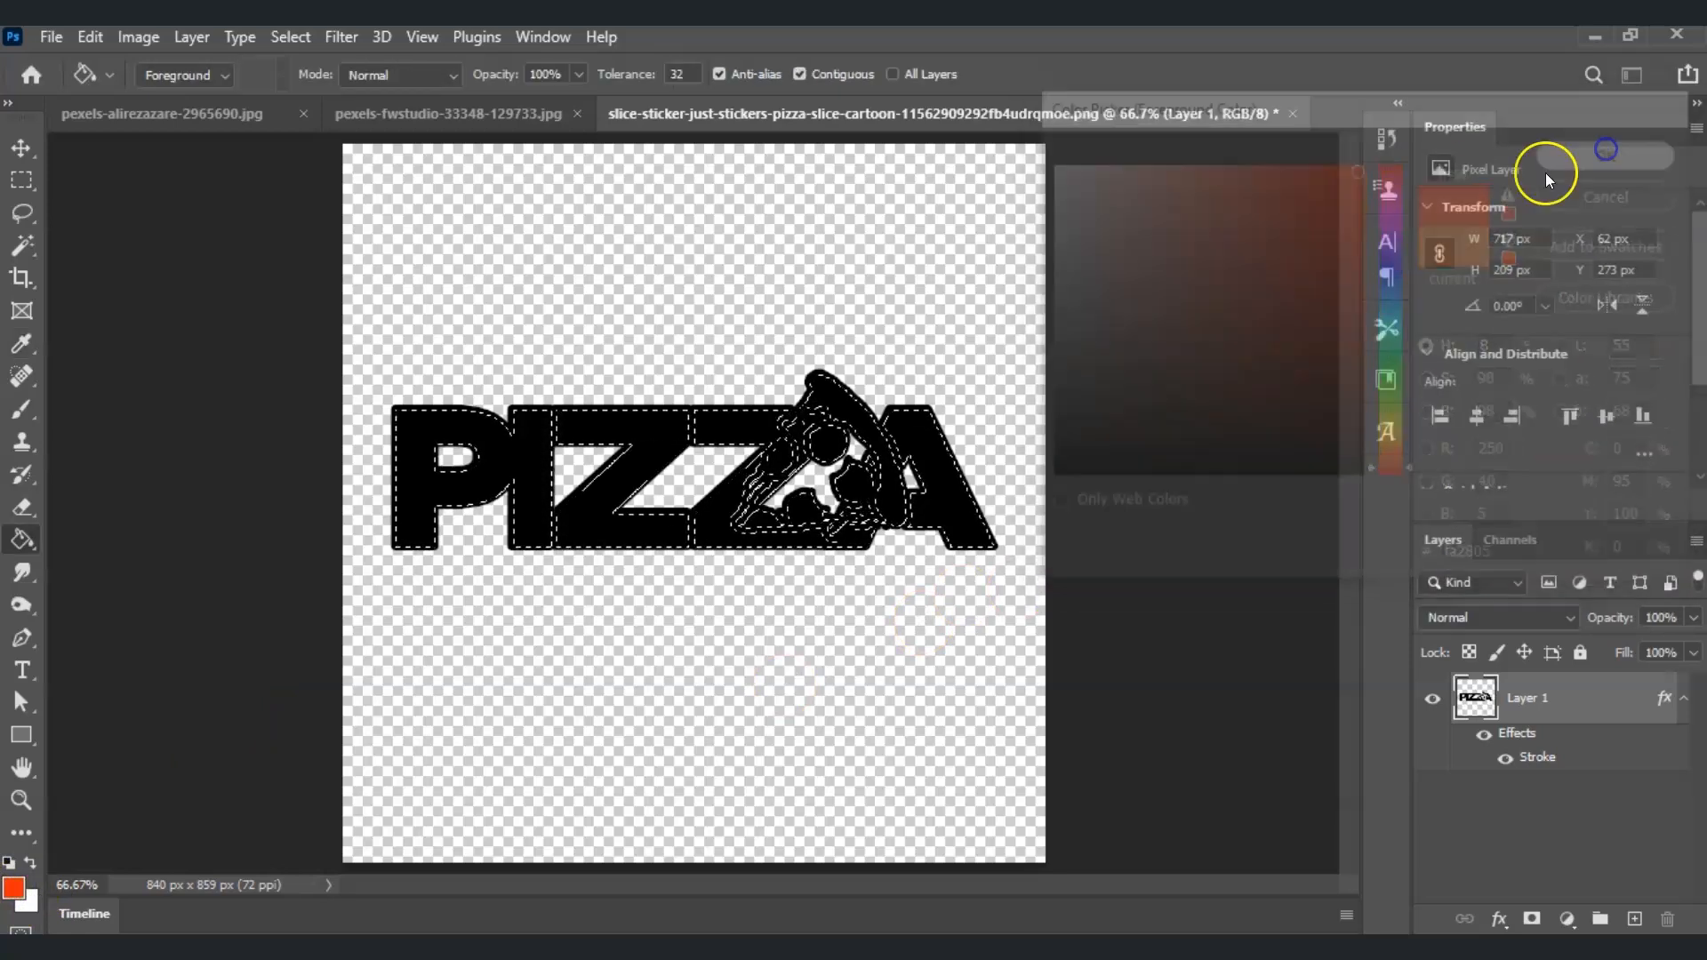
click(833, 451)
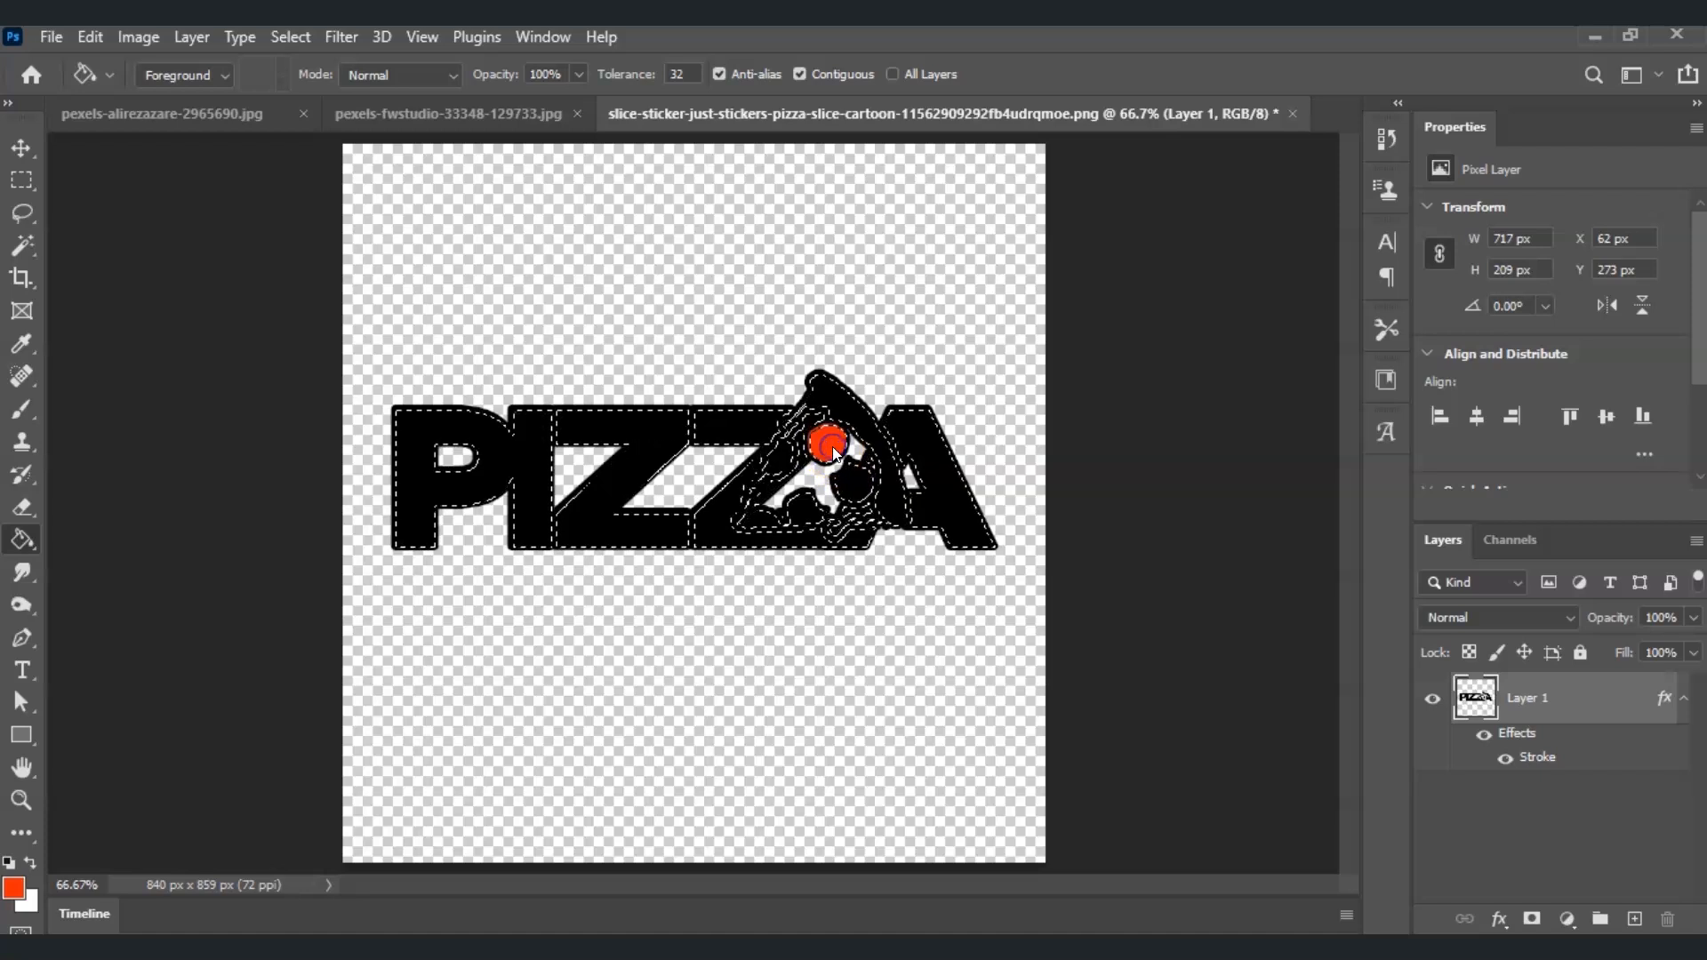
click(852, 480)
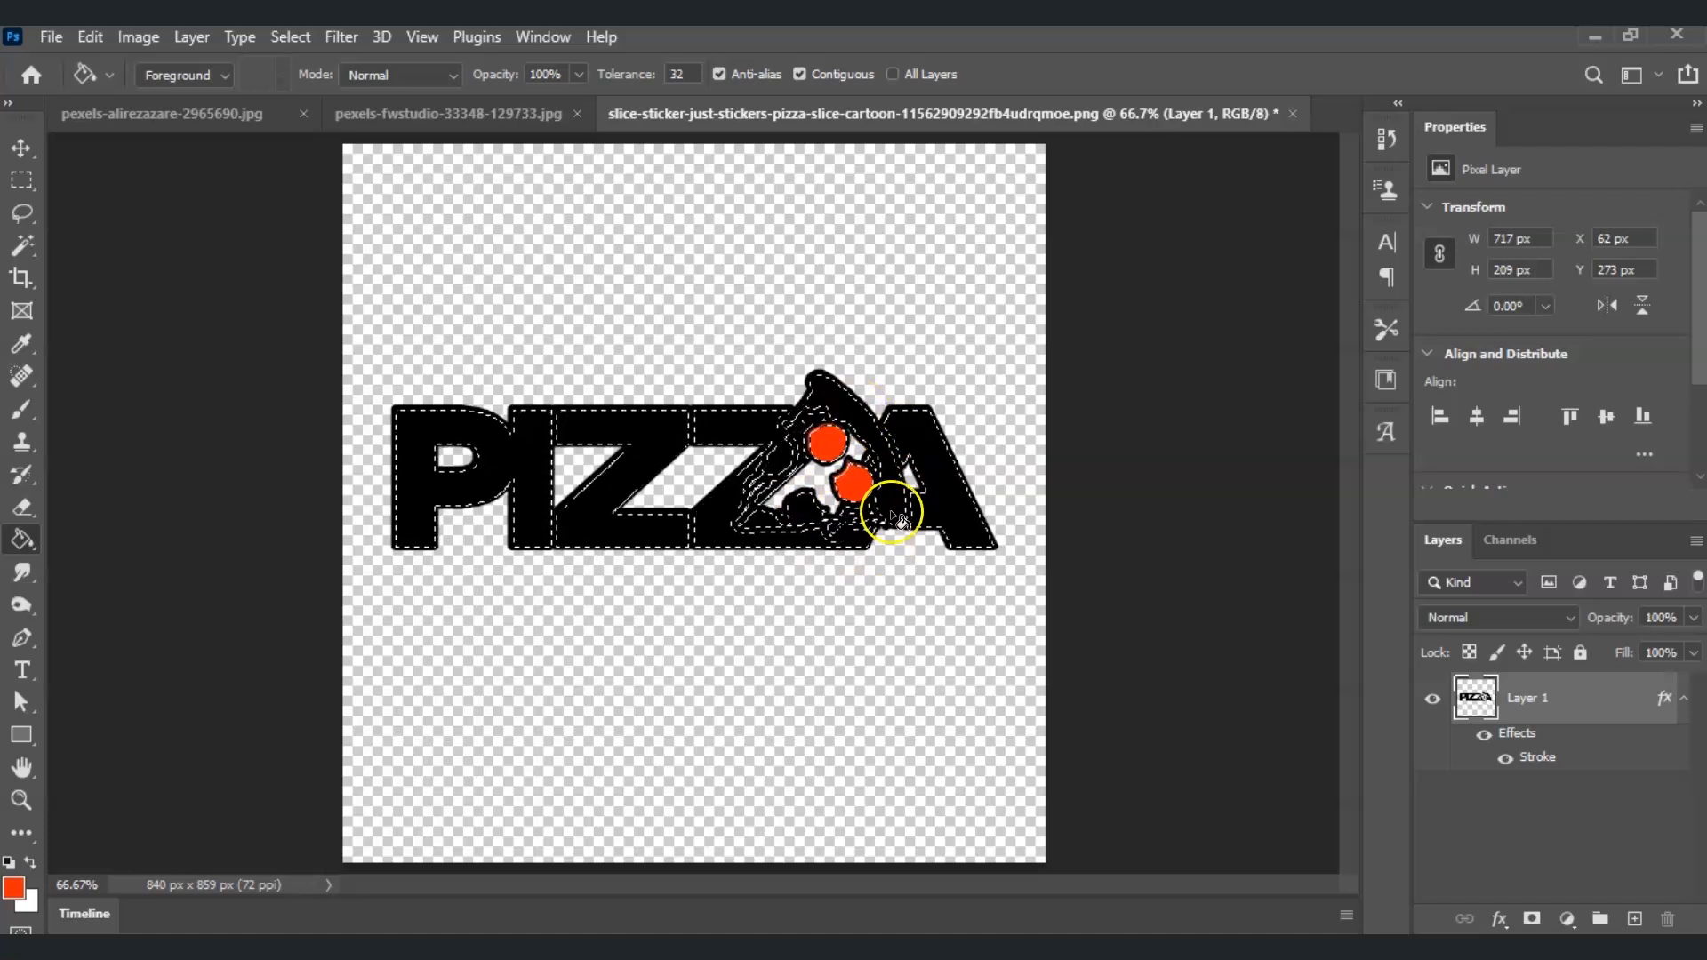
Fill the pizza slice's crust and its connected outline areas with golden yellow #d4b717
click(16, 884)
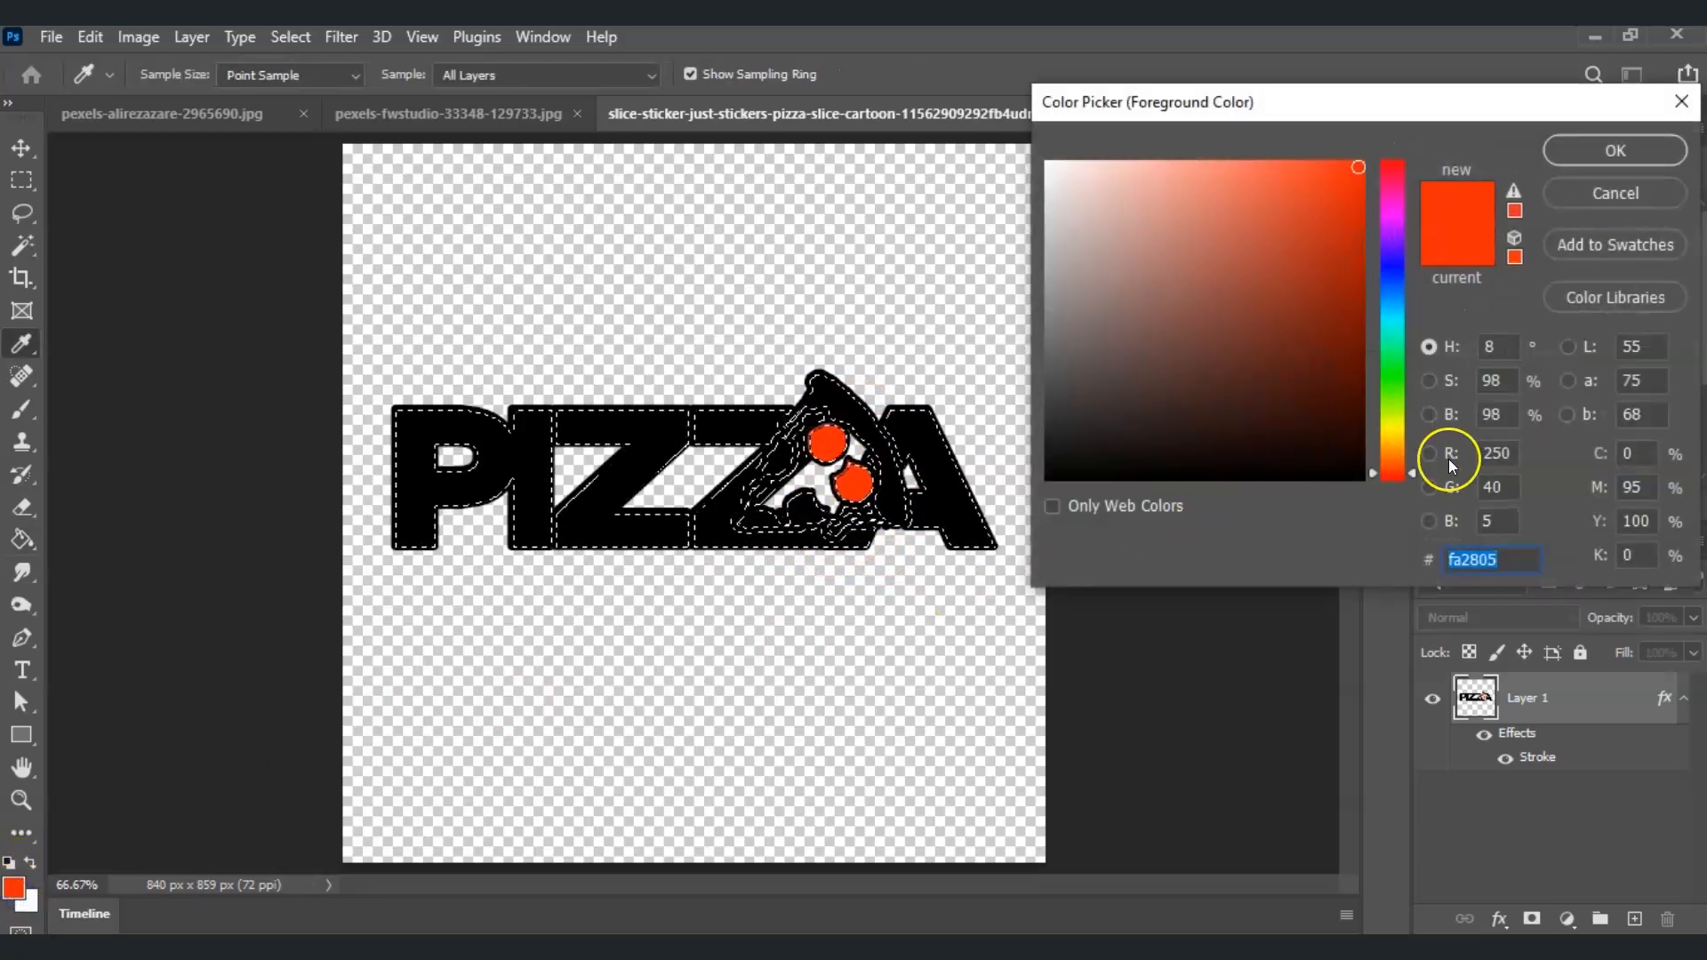
drag(1379, 446, 1396, 448)
mouse_move(1339, 289)
mouse_down()
mouse_move(1316, 192)
mouse_move(1321, 235)
mouse_up()
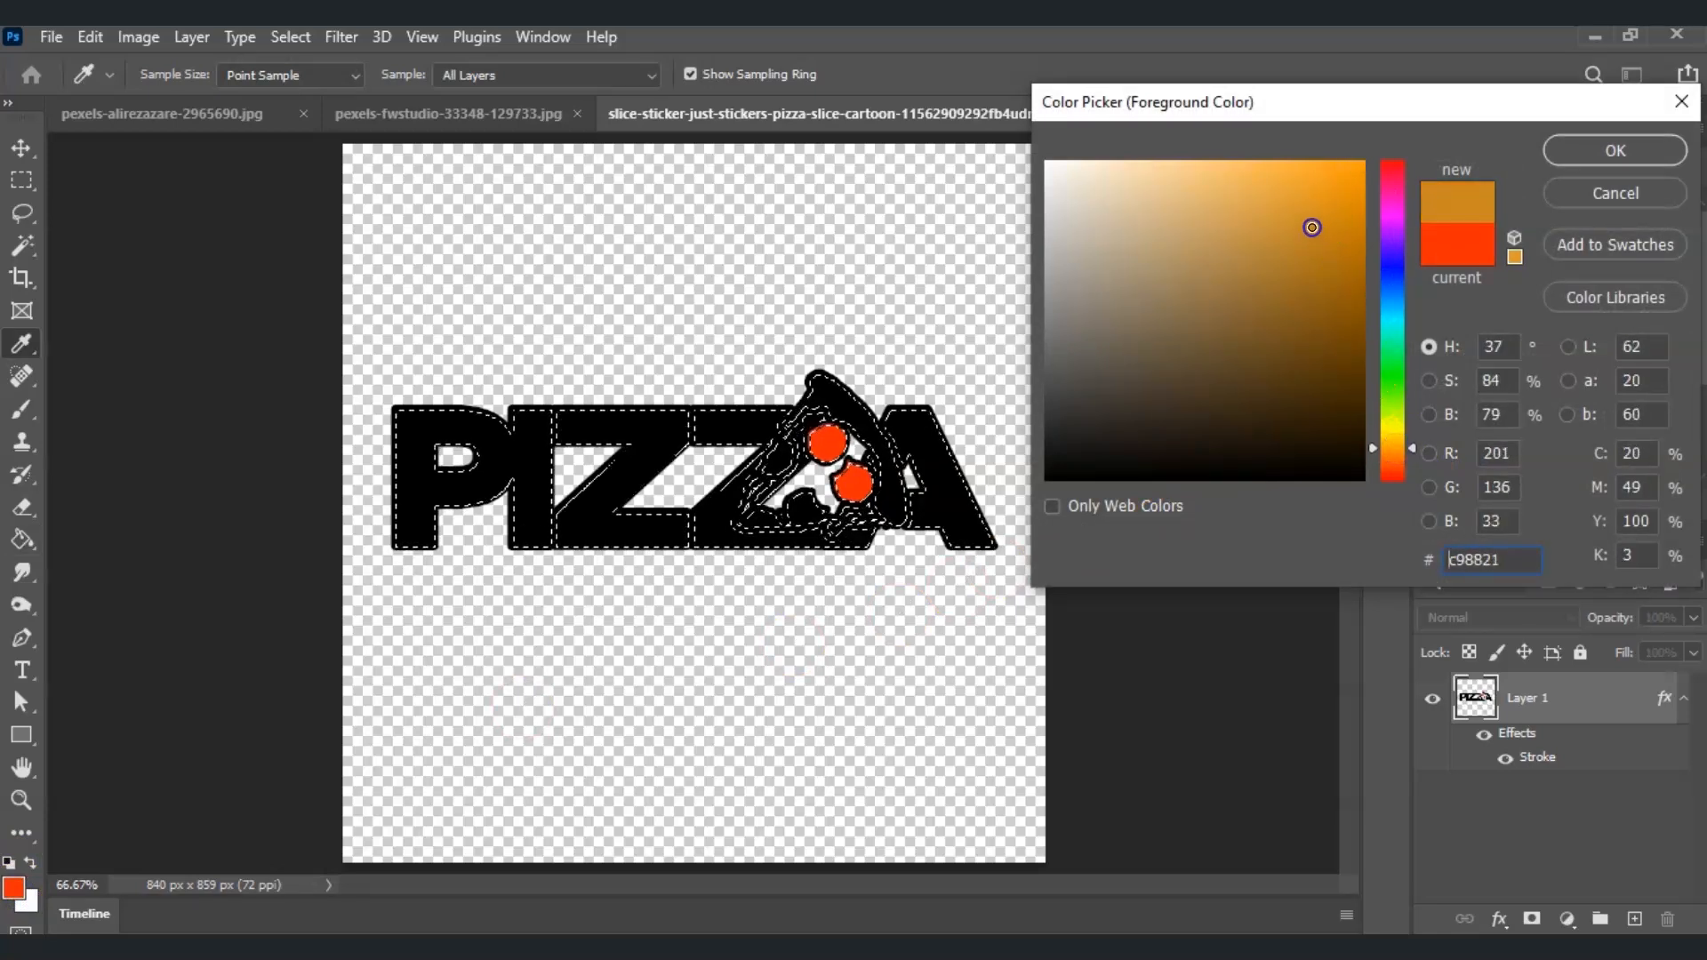
click(1401, 431)
drag(1402, 431, 1401, 435)
drag(1339, 237, 1344, 225)
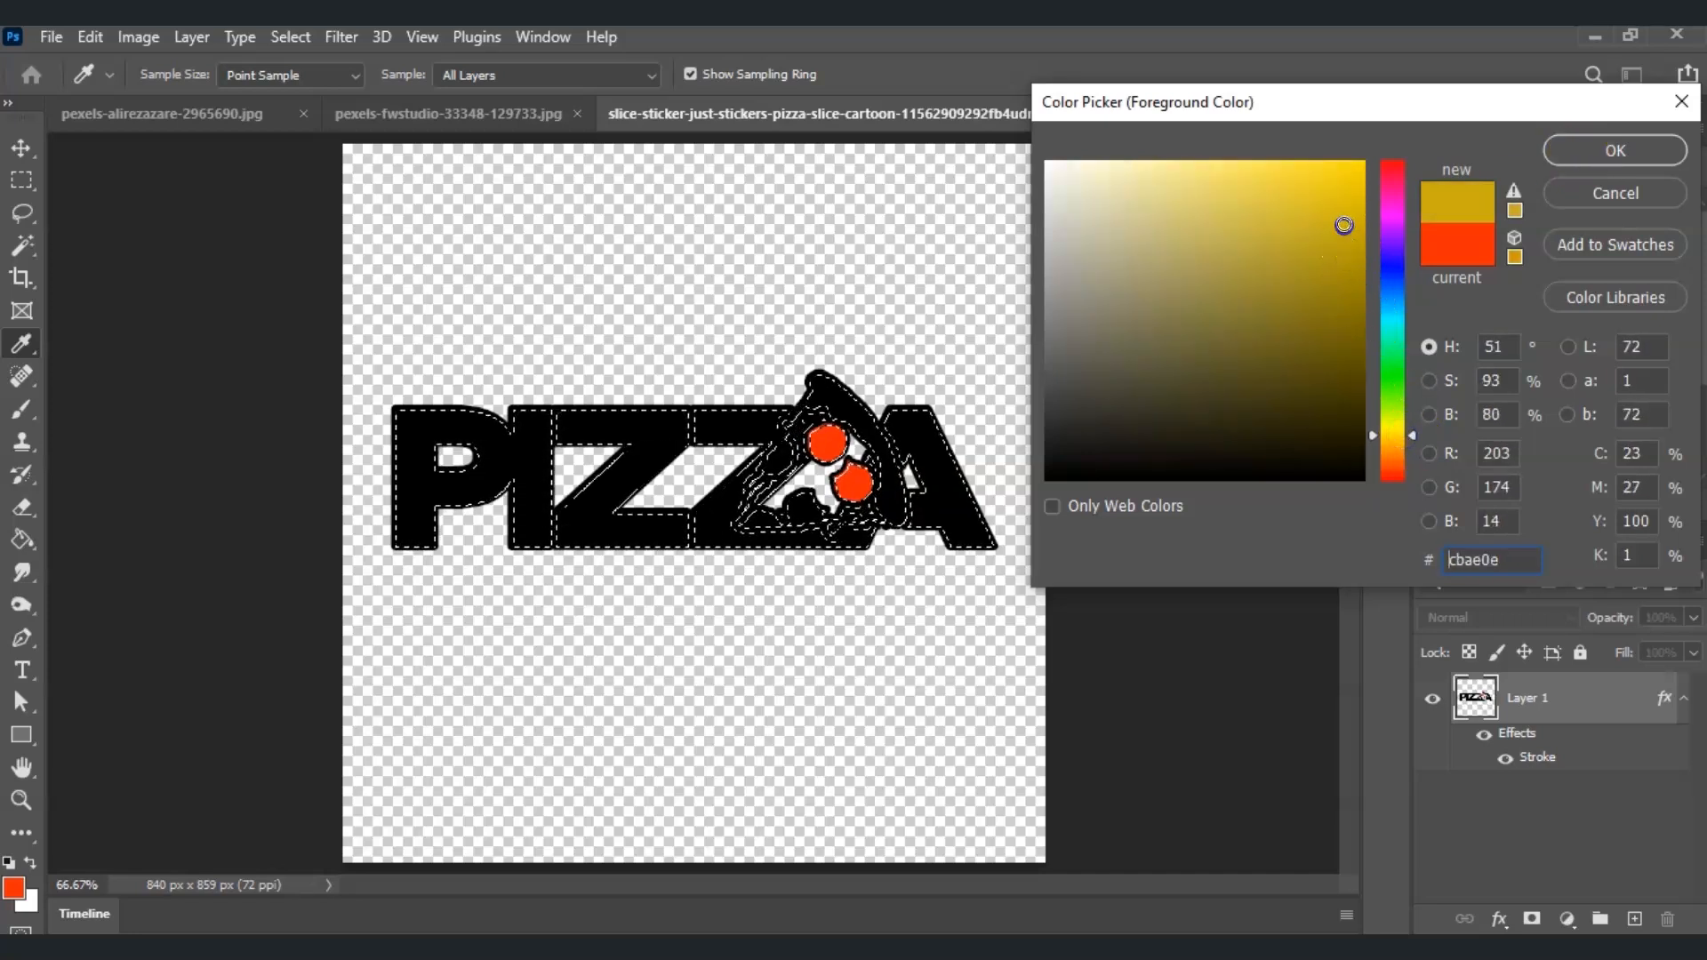
click(1330, 206)
key(g)
click(1612, 152)
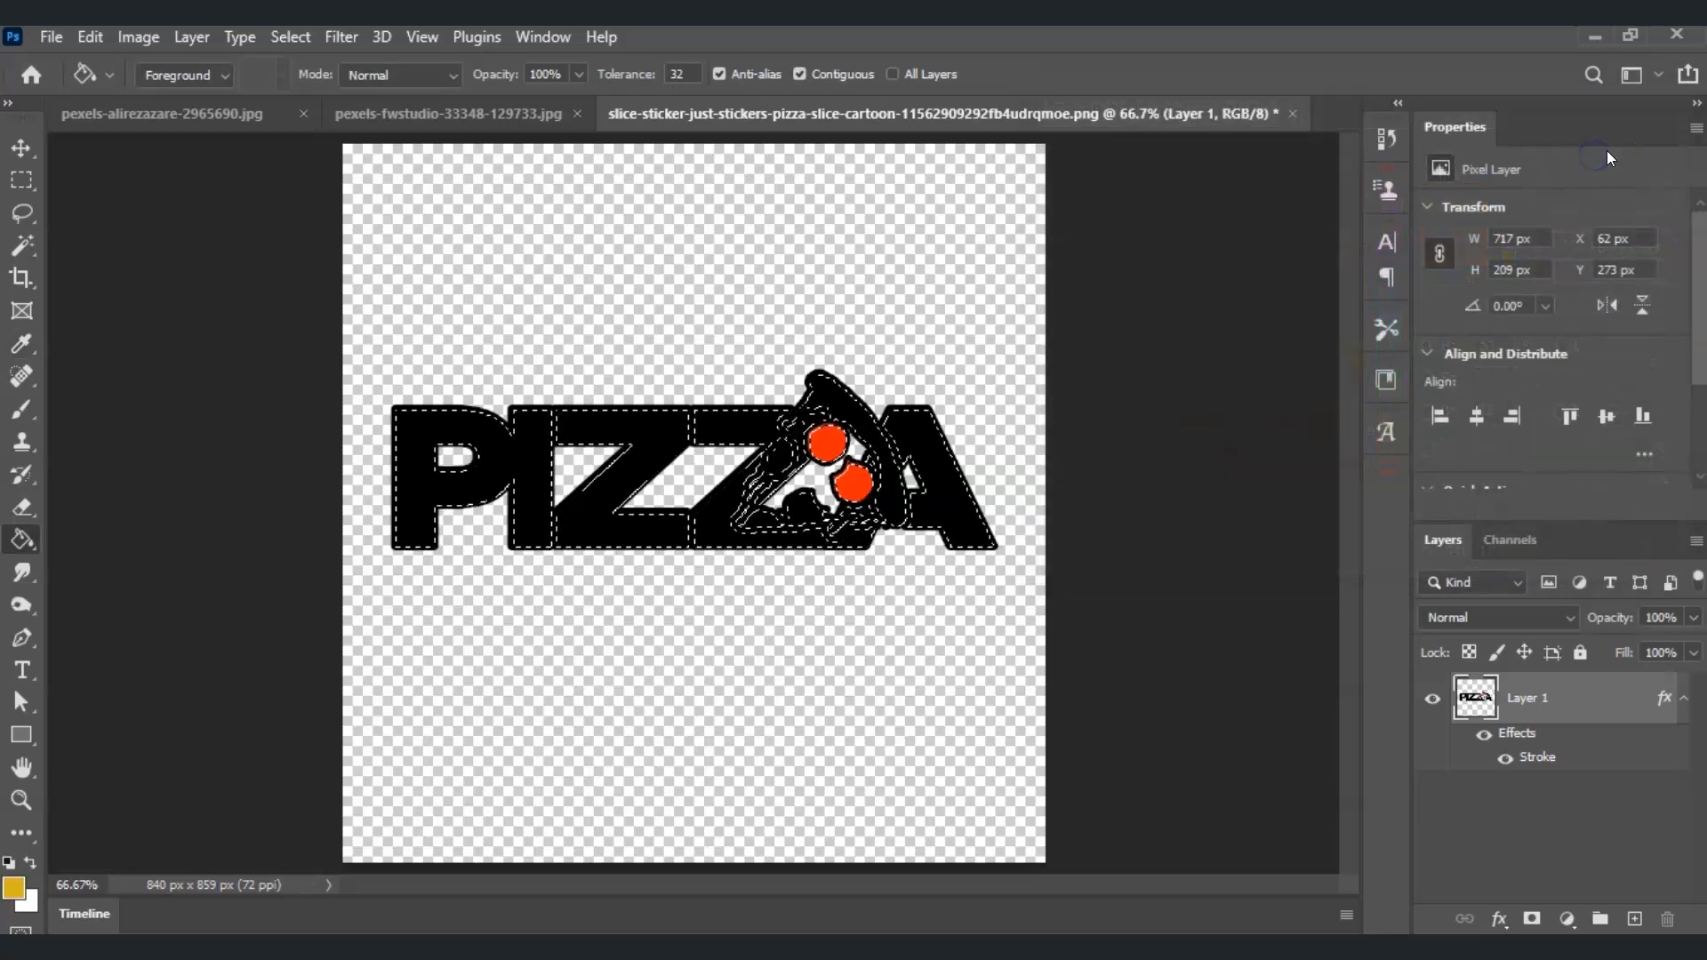
click(863, 414)
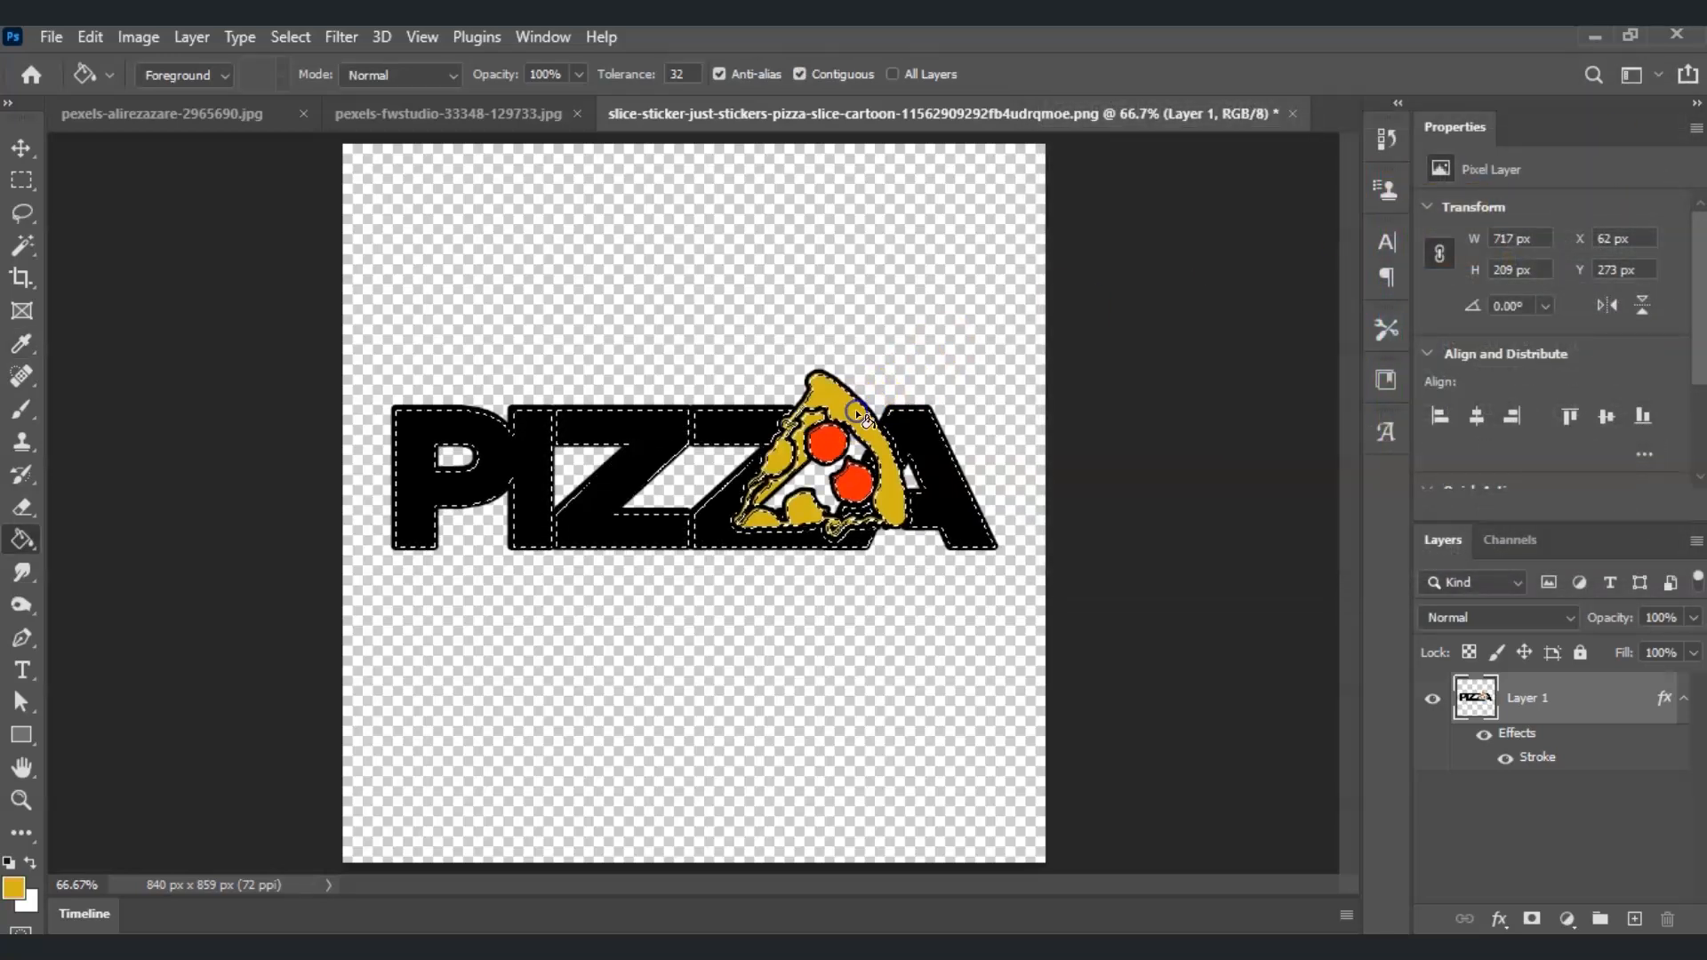
click(856, 512)
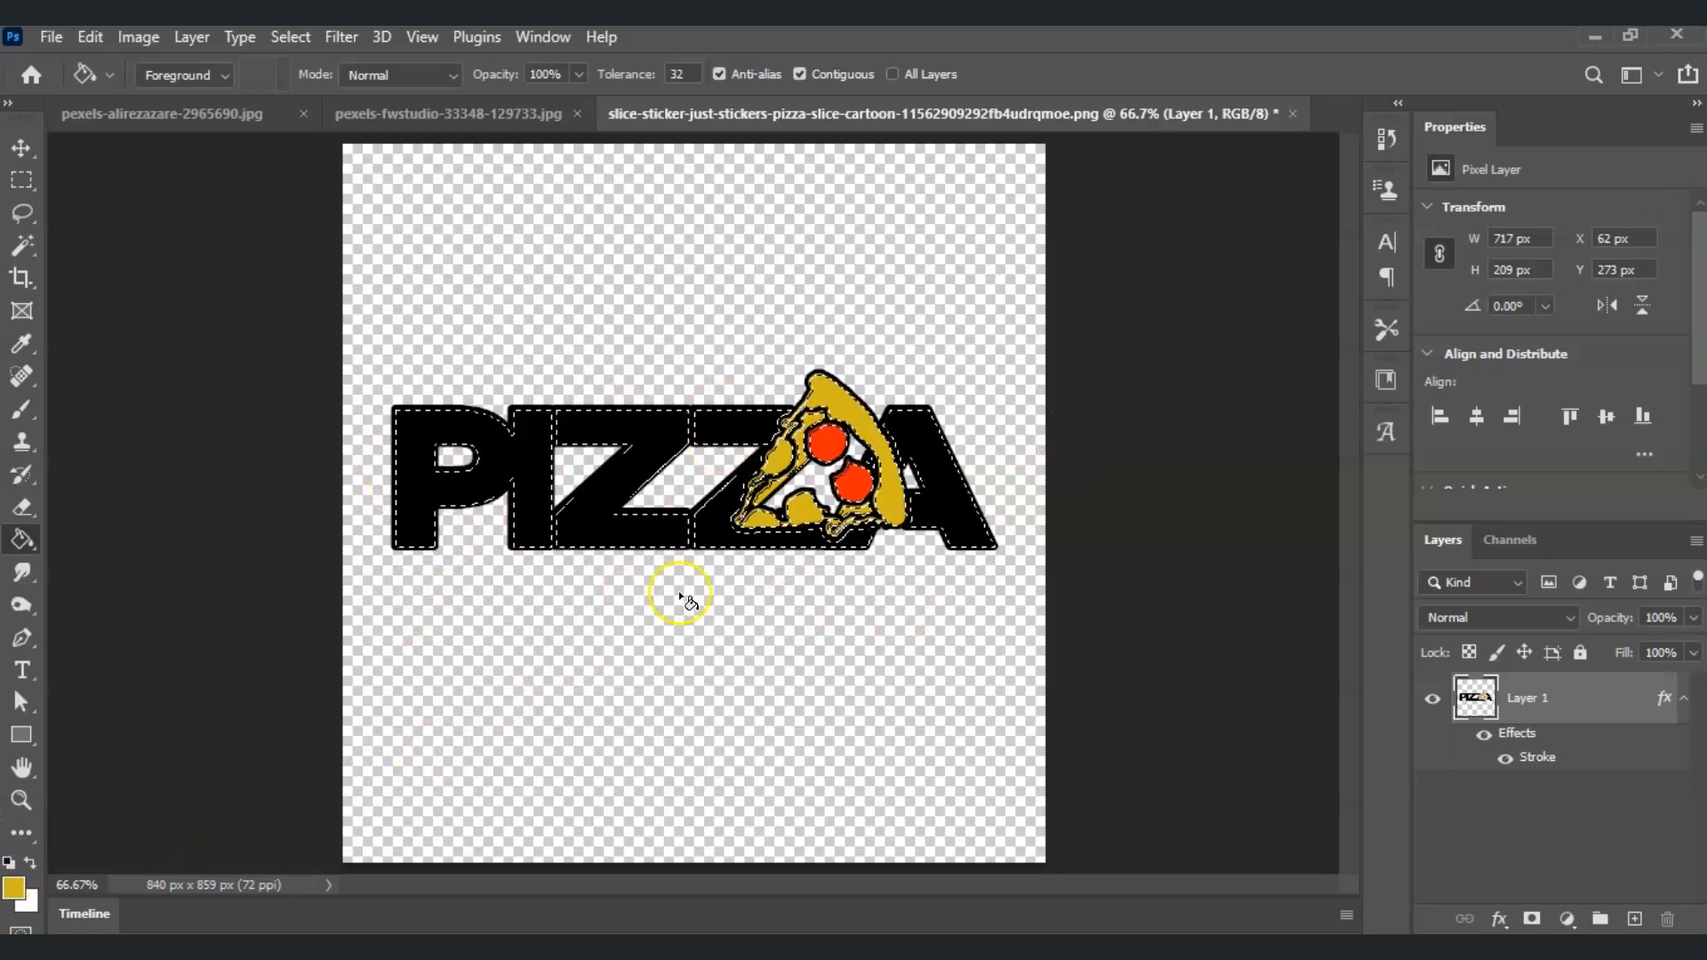
Fill all the letters of the word PIZZA with brown #6f4008 and clear the selection
click(14, 889)
click(1400, 440)
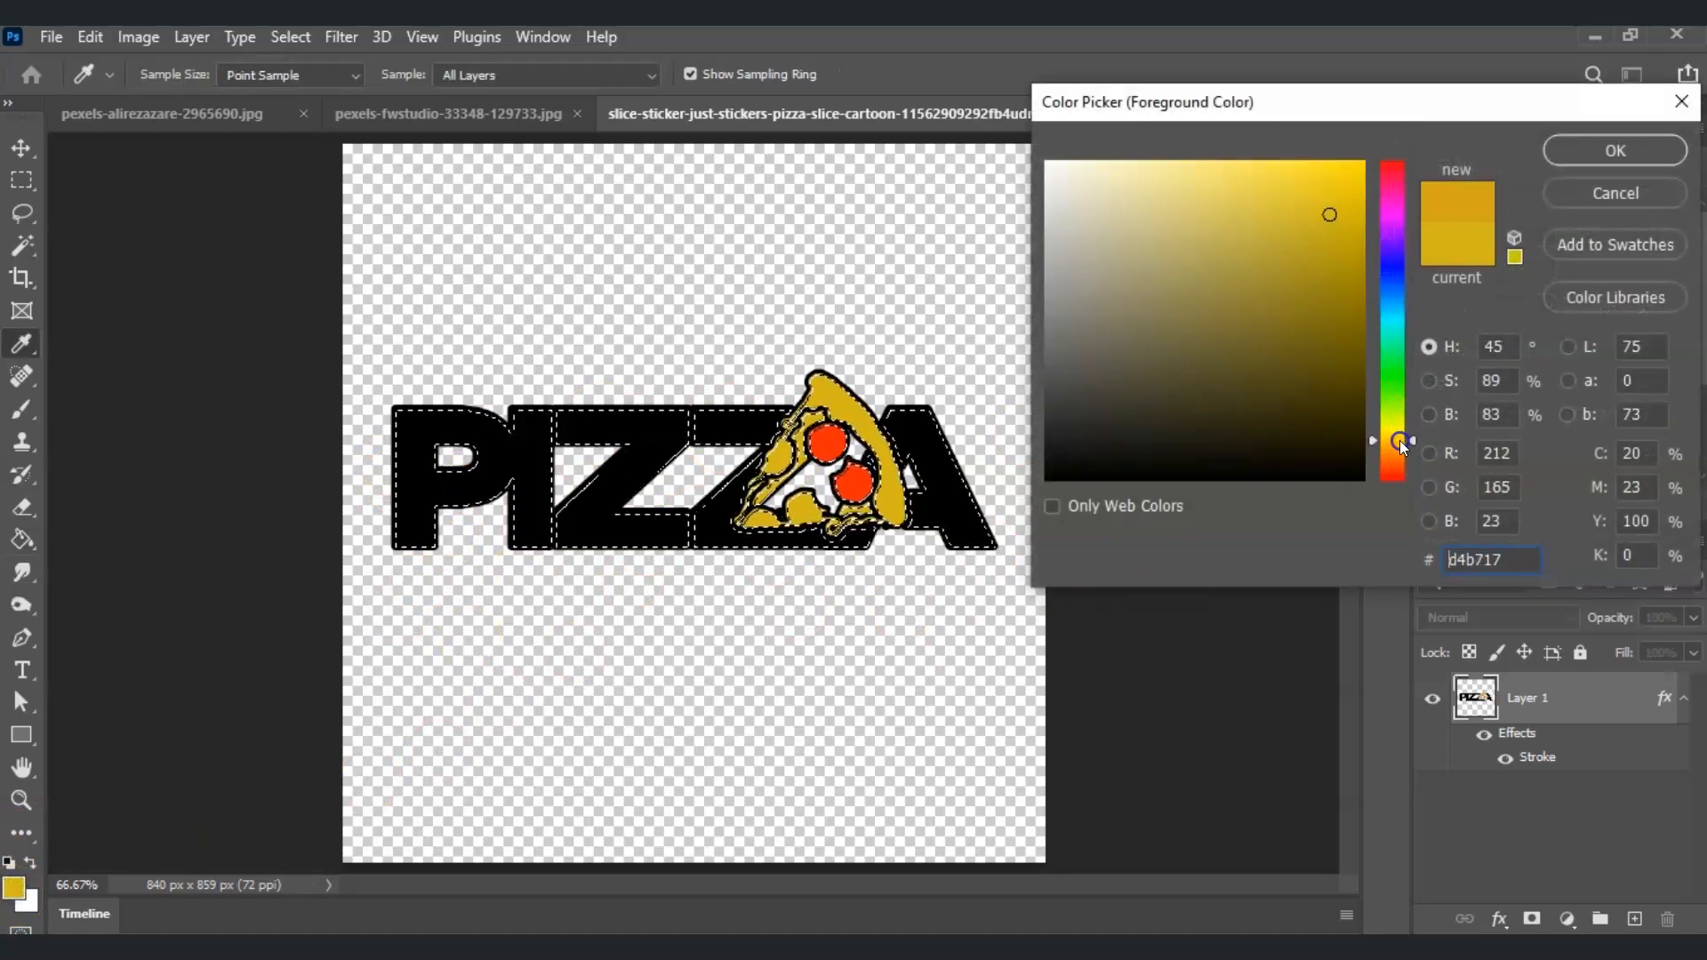
drag(1400, 440, 1402, 450)
drag(1334, 391, 1342, 340)
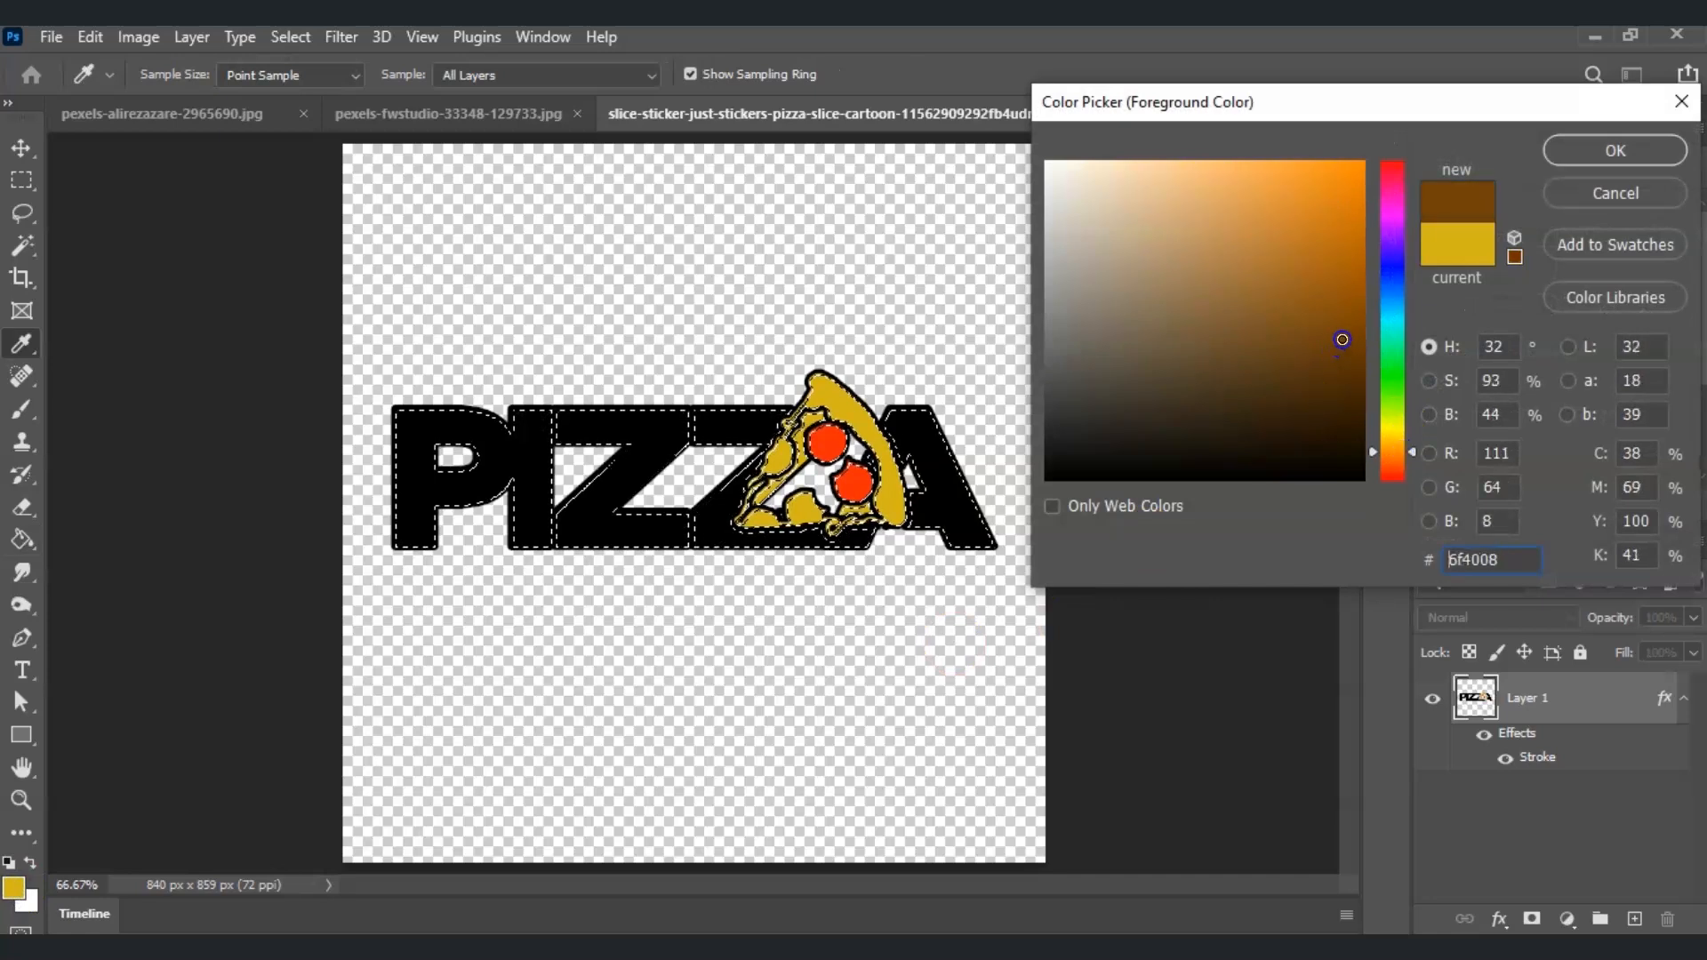
key(g)
click(1614, 151)
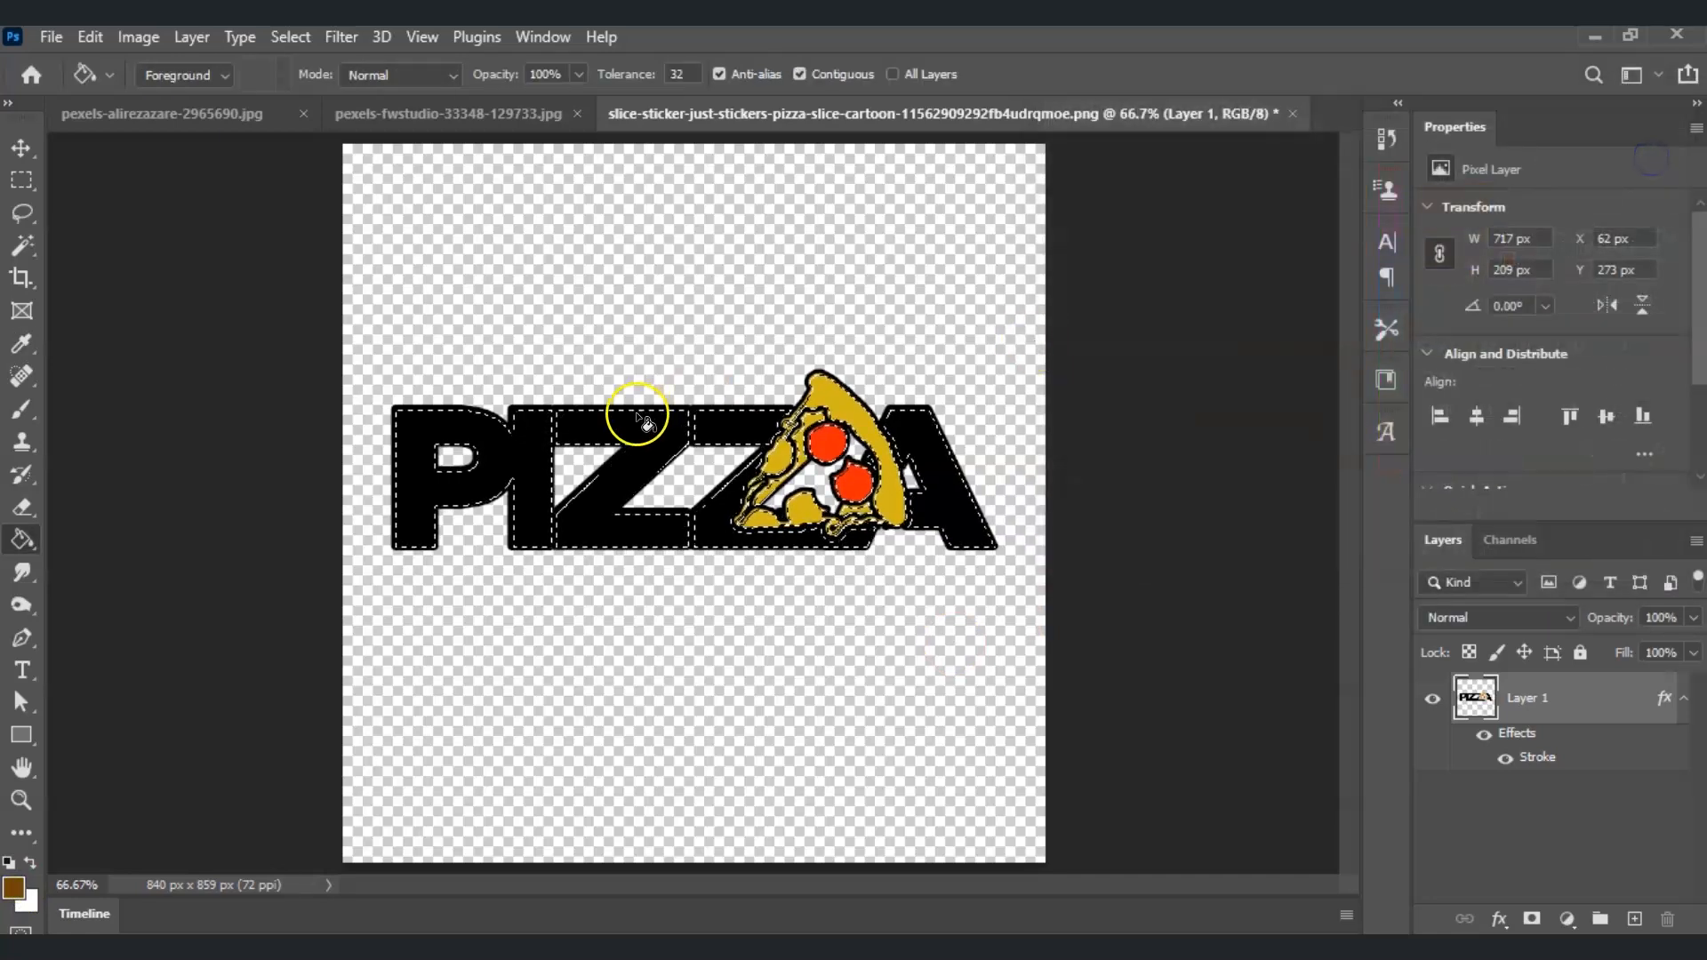
click(454, 480)
click(643, 428)
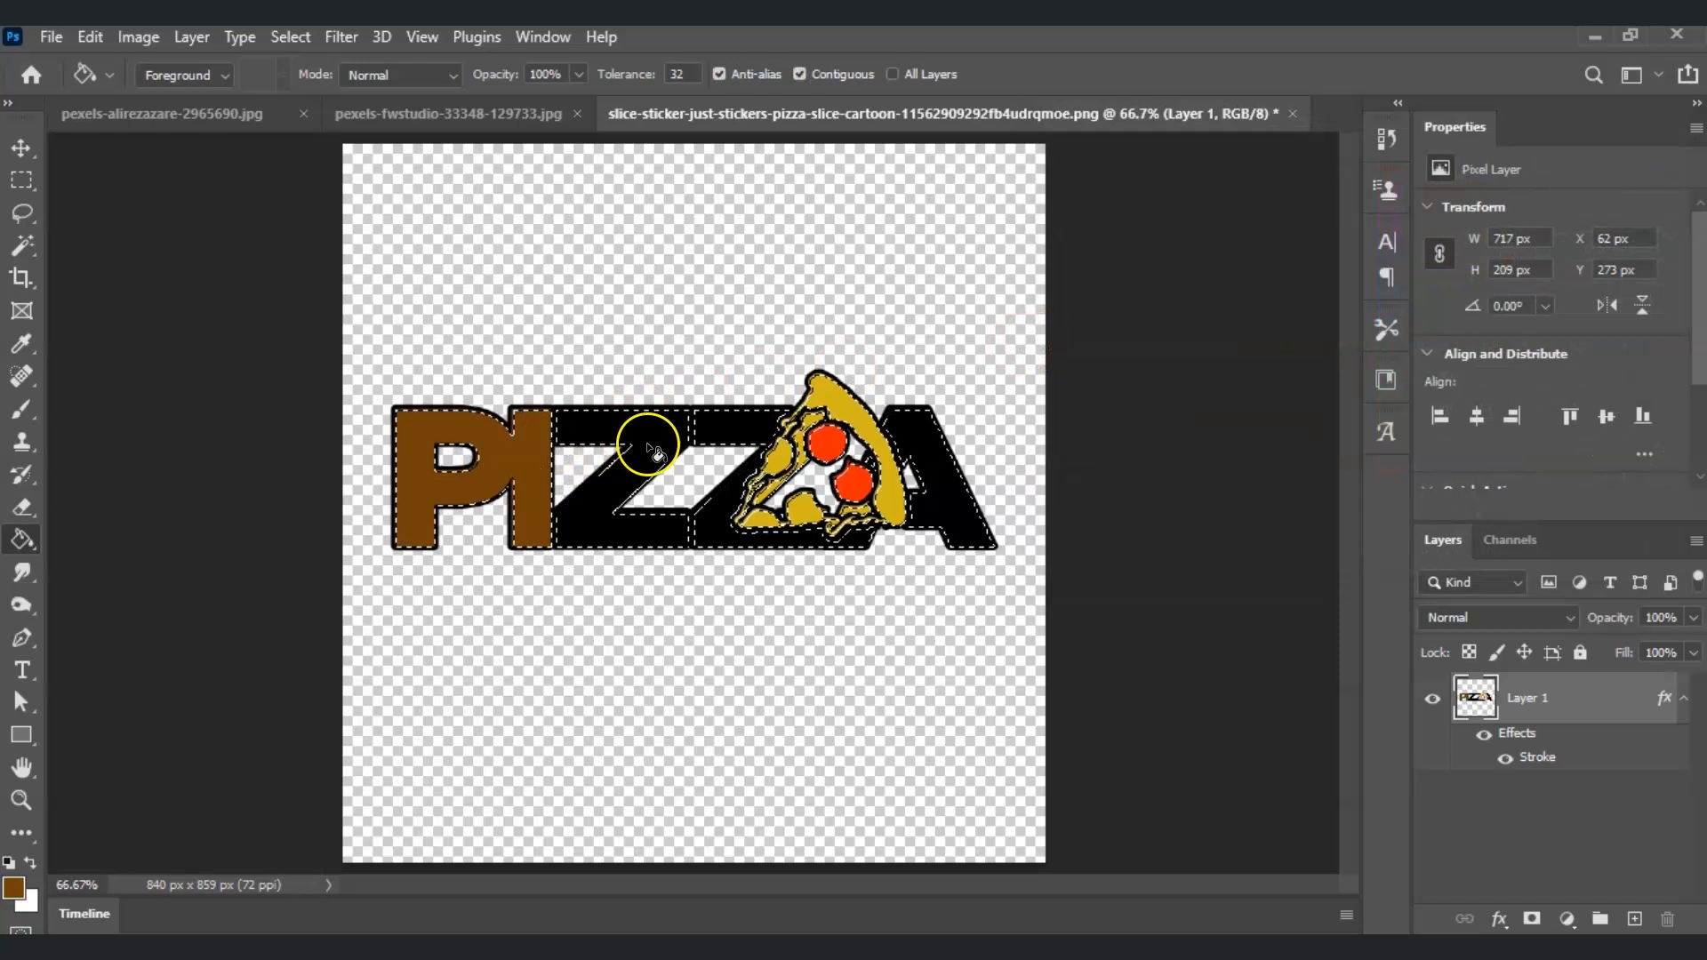
click(710, 445)
click(950, 490)
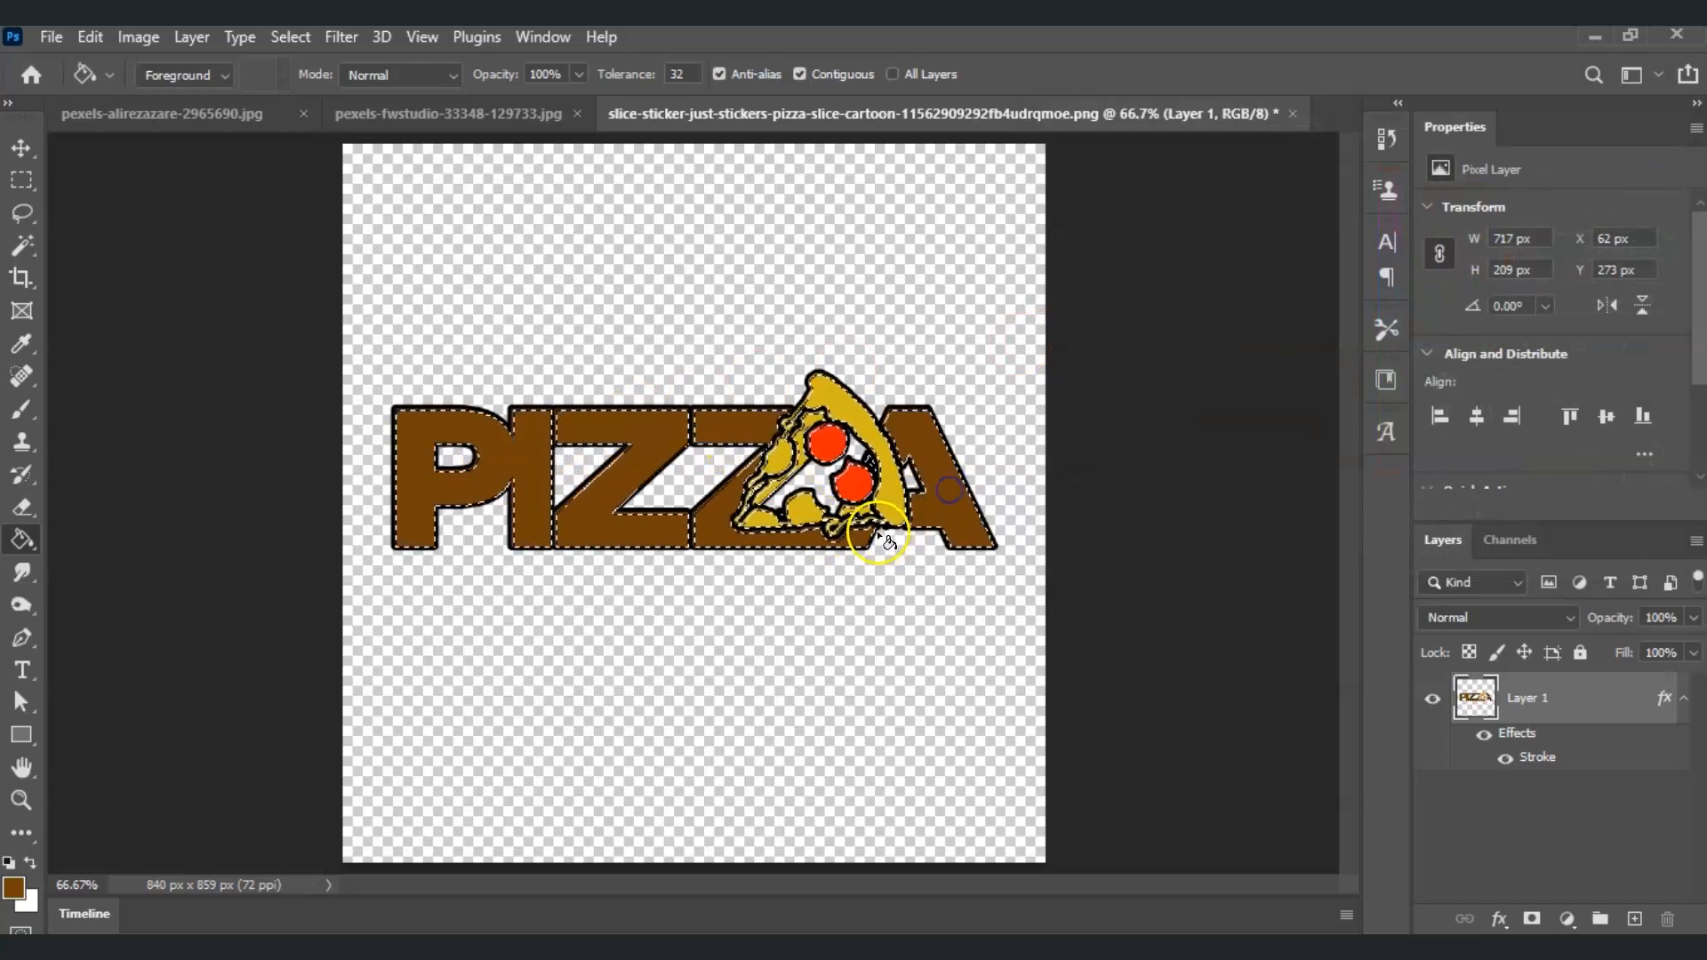
click(671, 529)
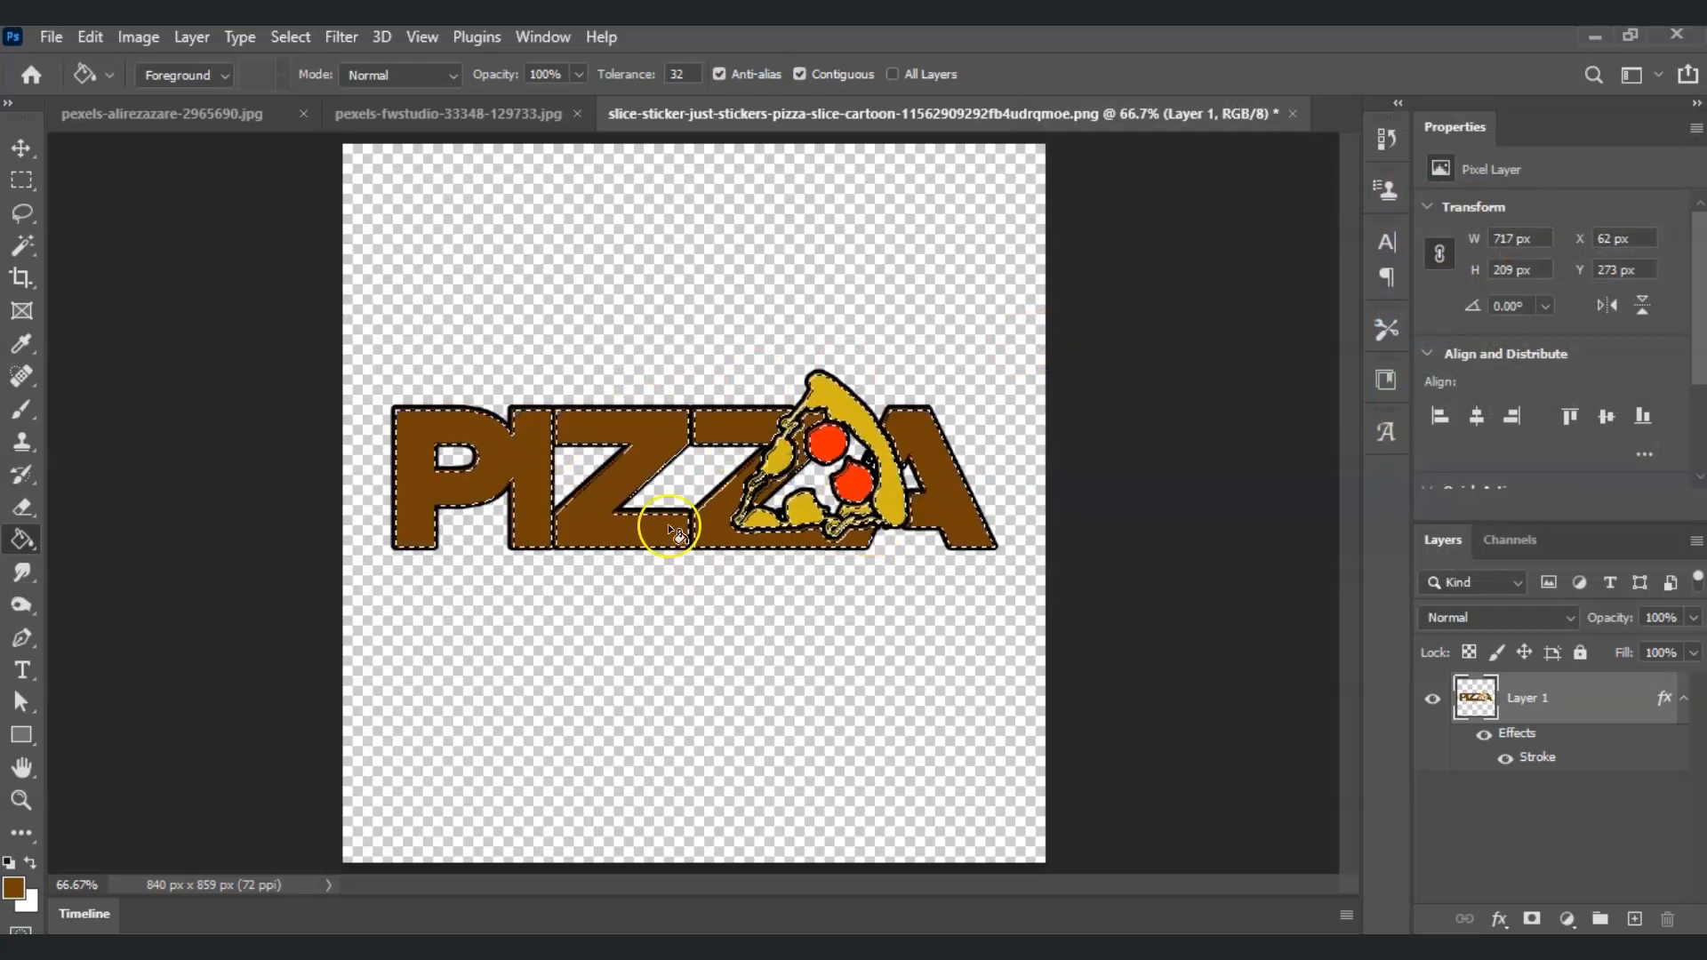
click(648, 551)
key(ctrl+d)
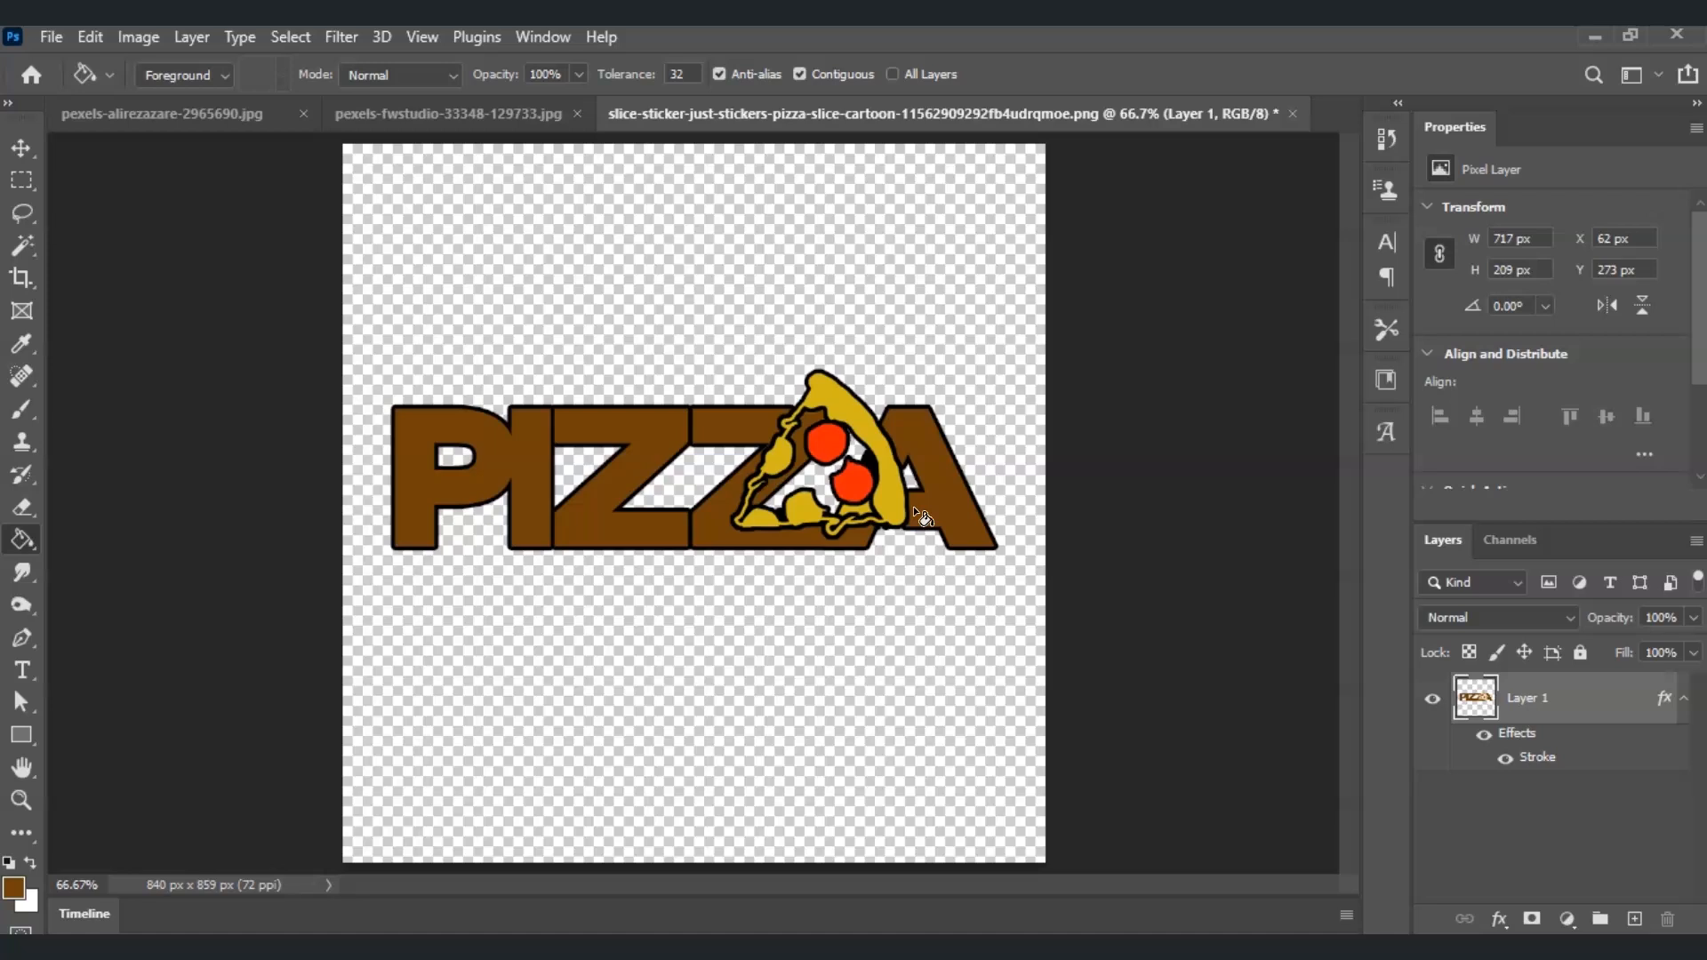
Bring the wood texture from pexels-fwstudio-33348-129733.jpg into the pizza logo document as a layer above the logo
click(475, 113)
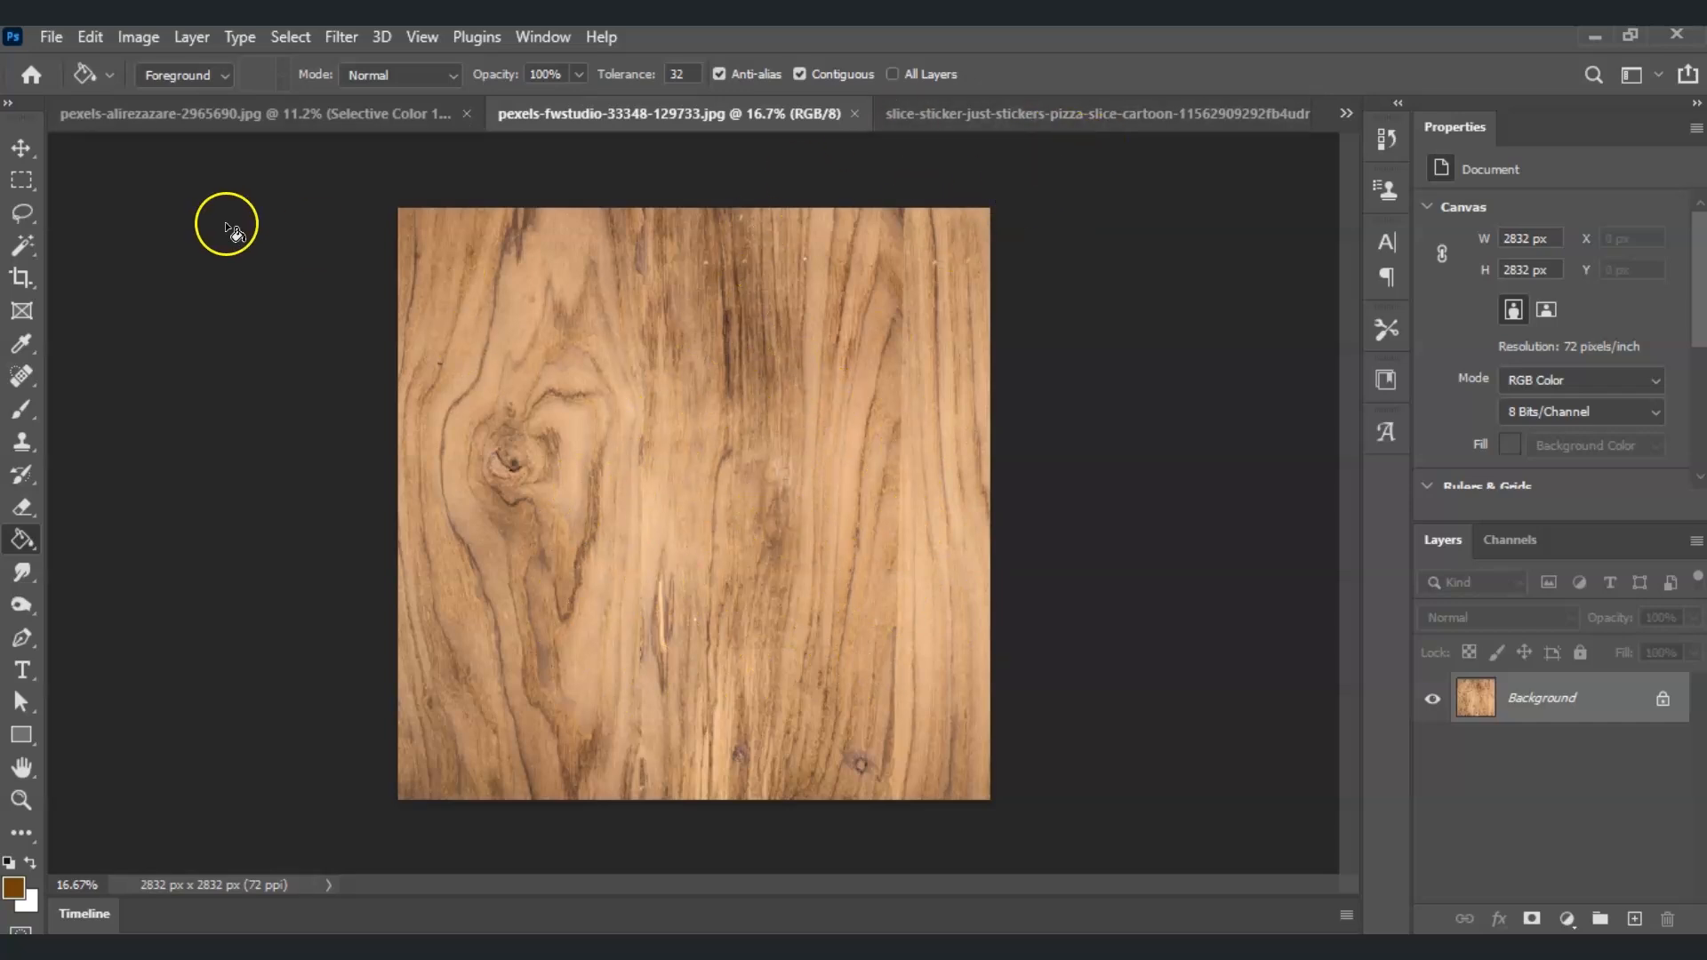
click(29, 151)
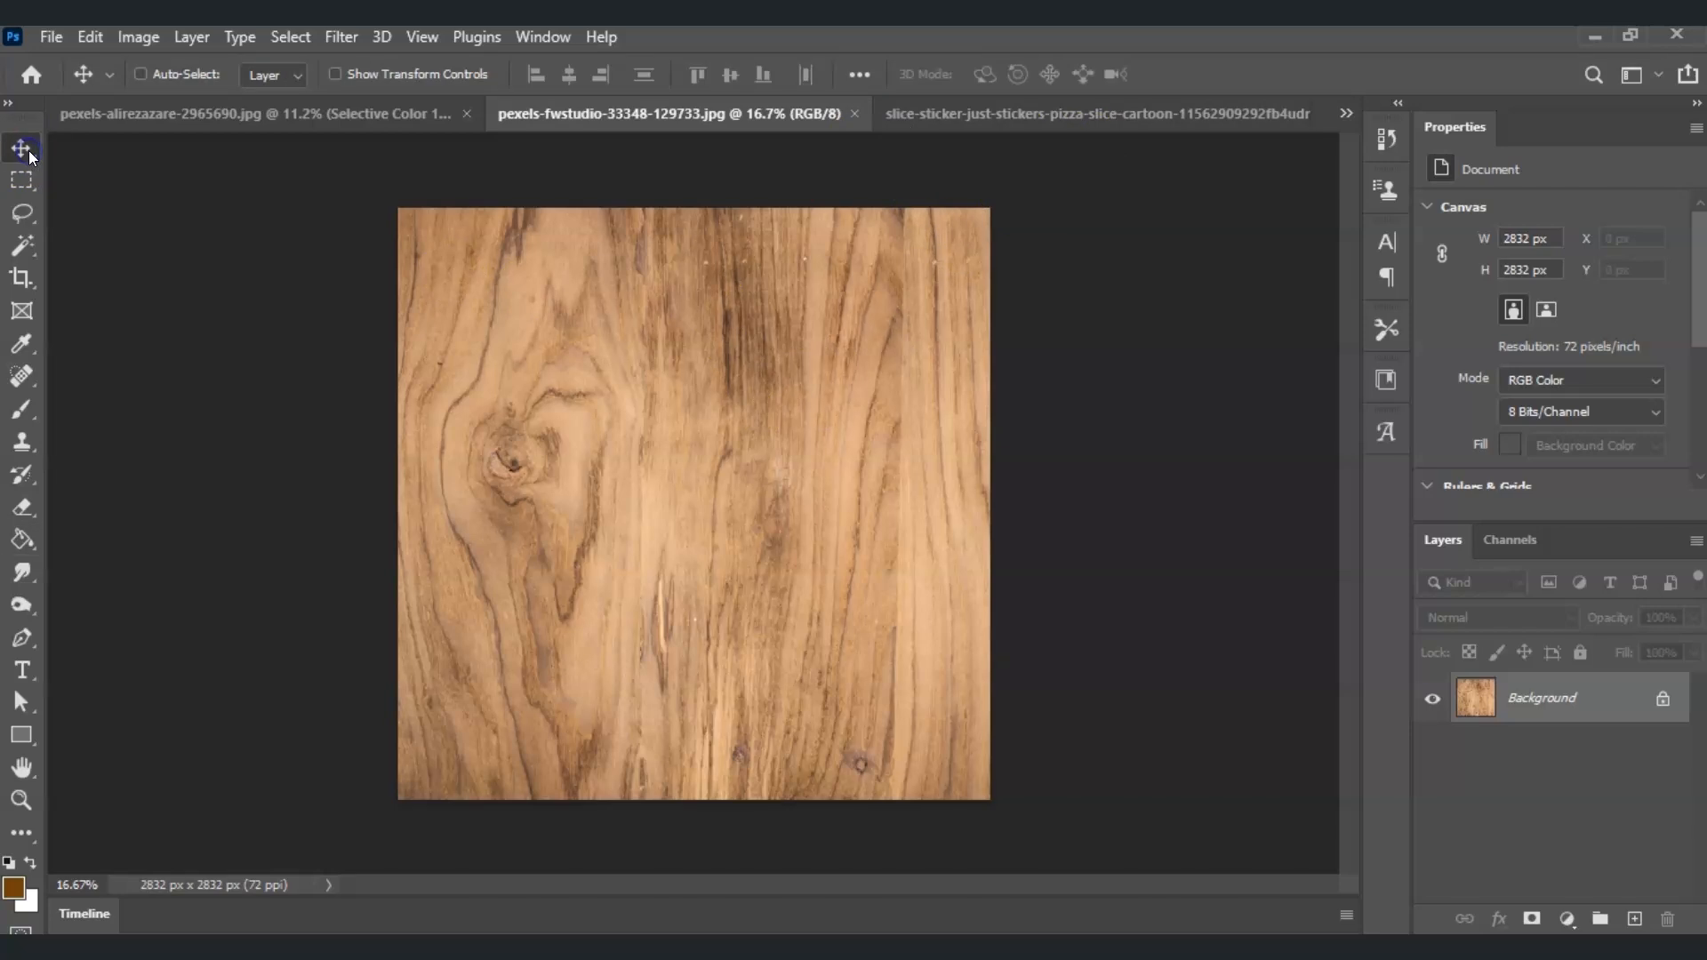
drag(617, 481, 1021, 125)
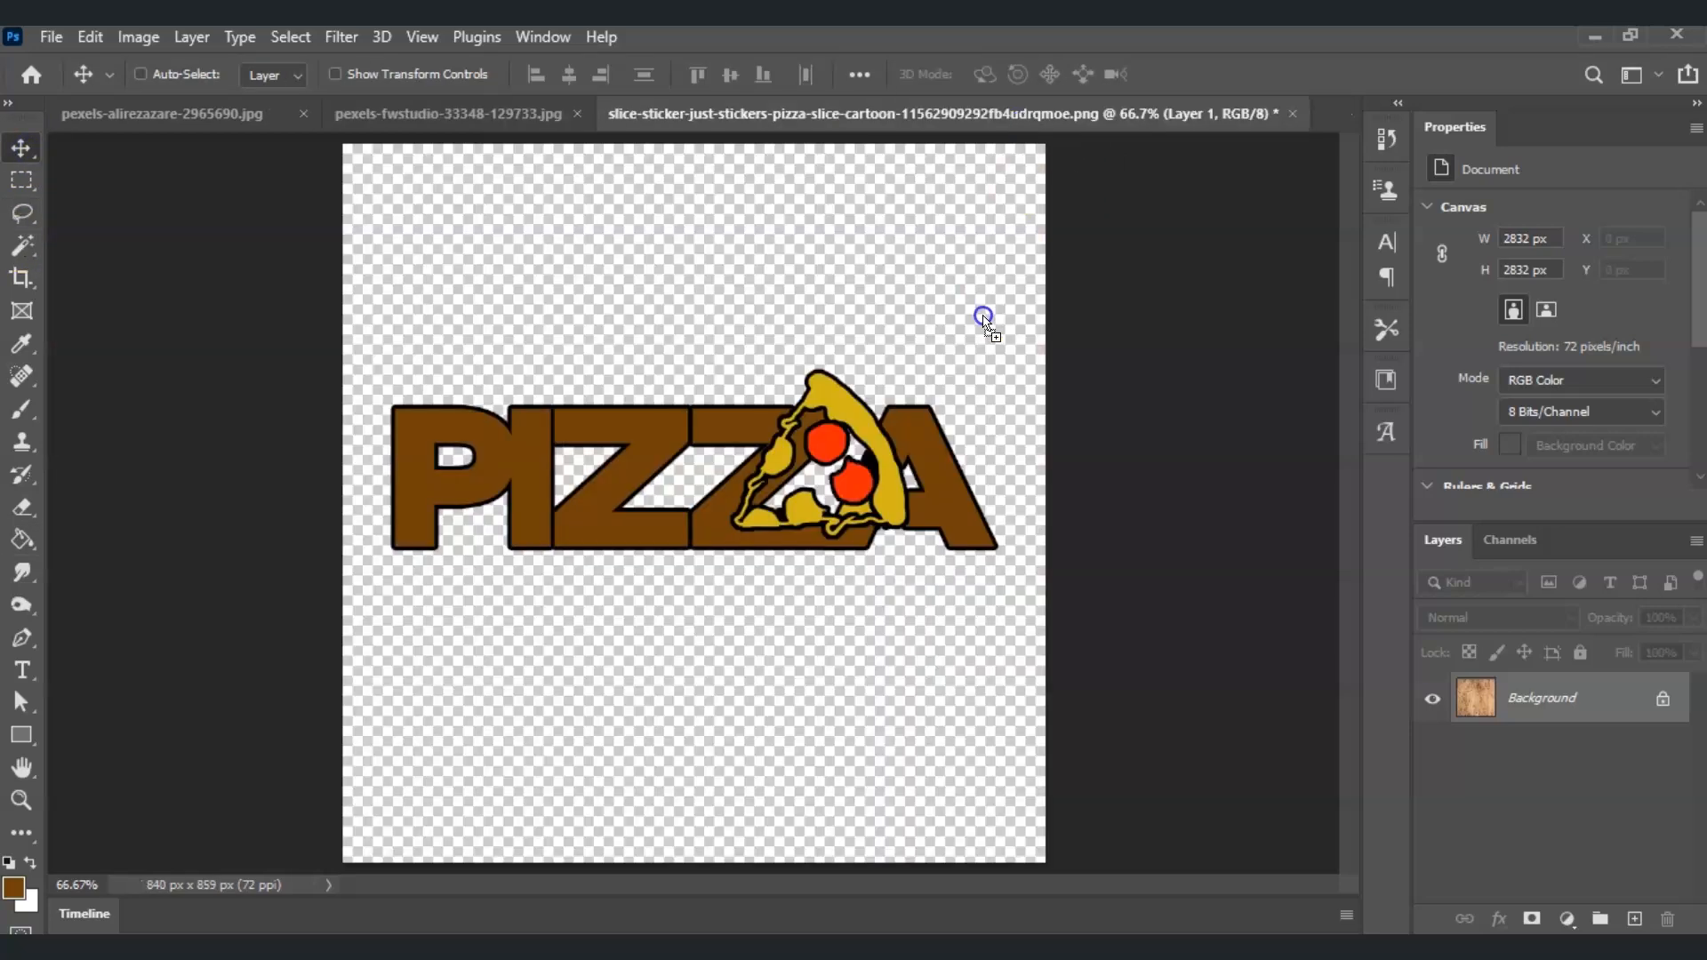
drag(816, 504, 816, 505)
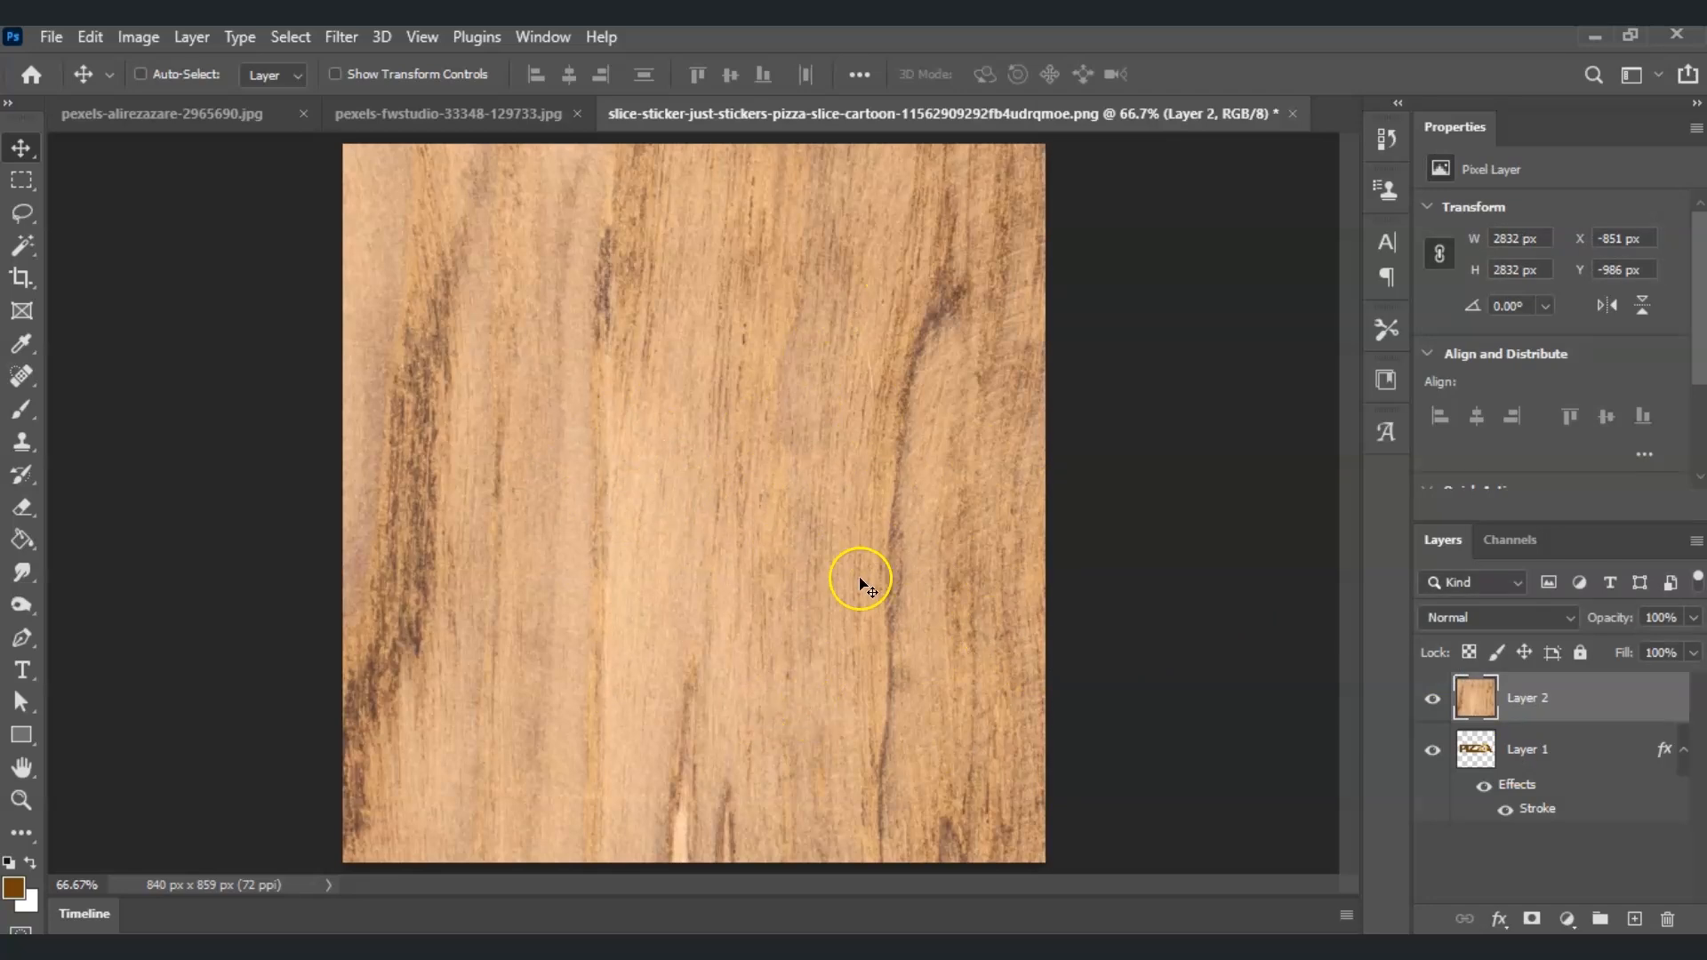
Scale the wood texture layer down proportionally to about 759 × 759 px and position it over the PIZZA logo
click(1540, 713)
key(ctrl+t)
drag(671, 491, 1069, 761)
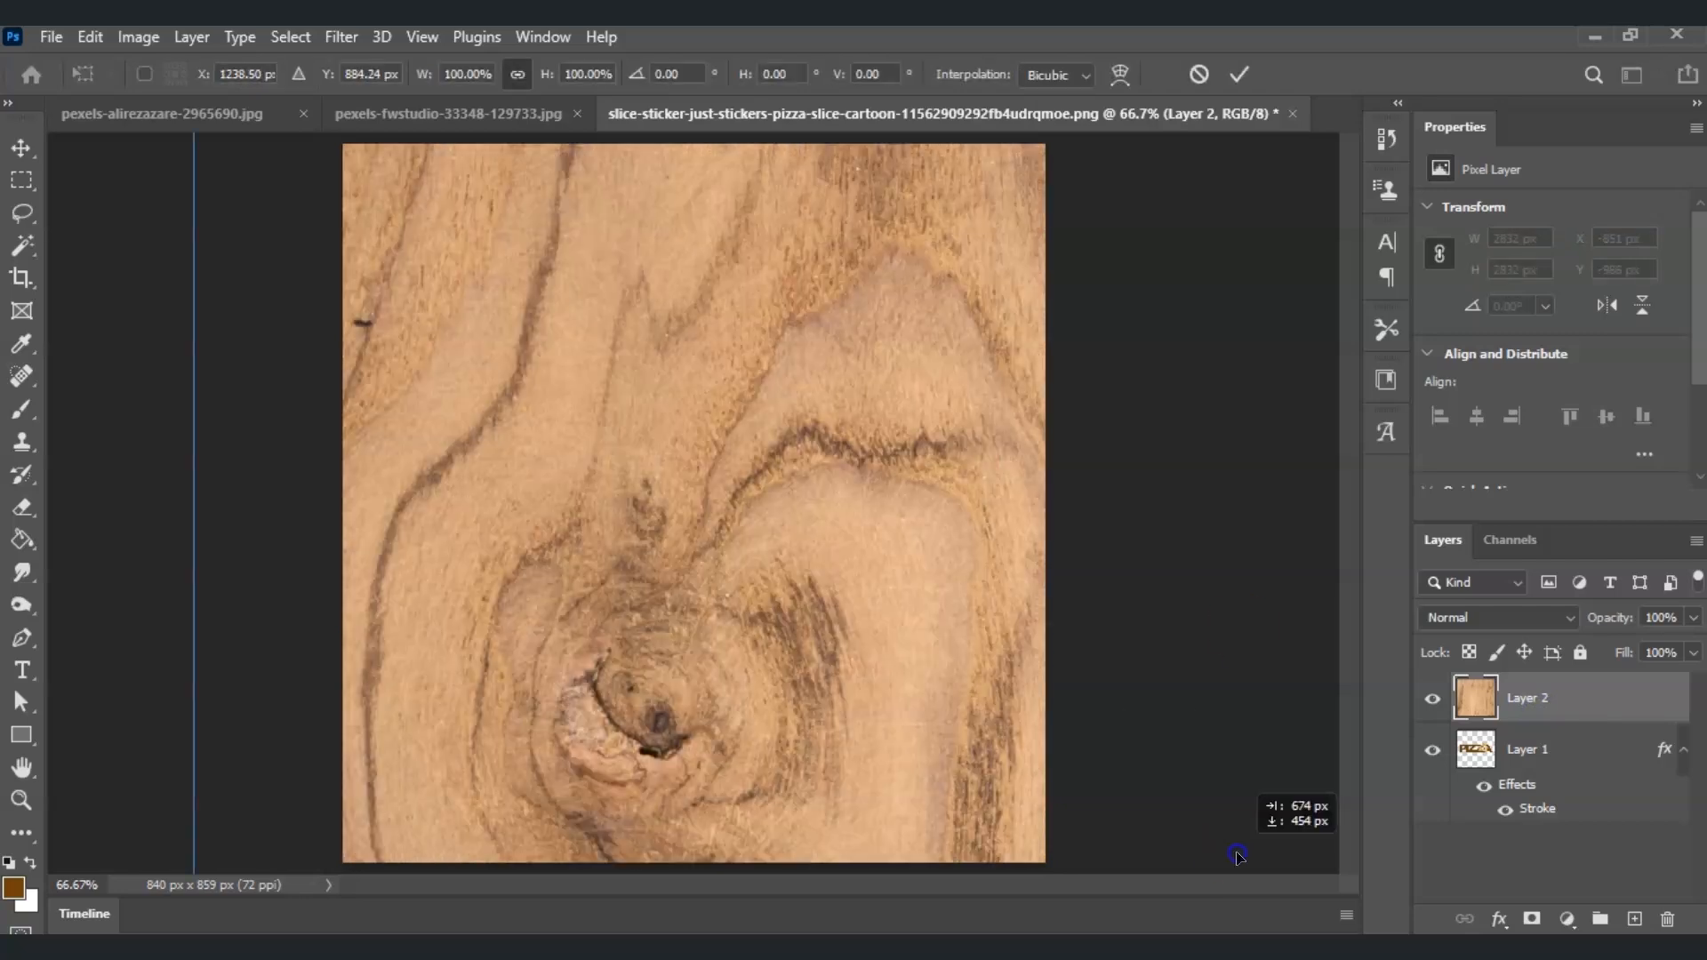
drag(685, 454, 591, 450)
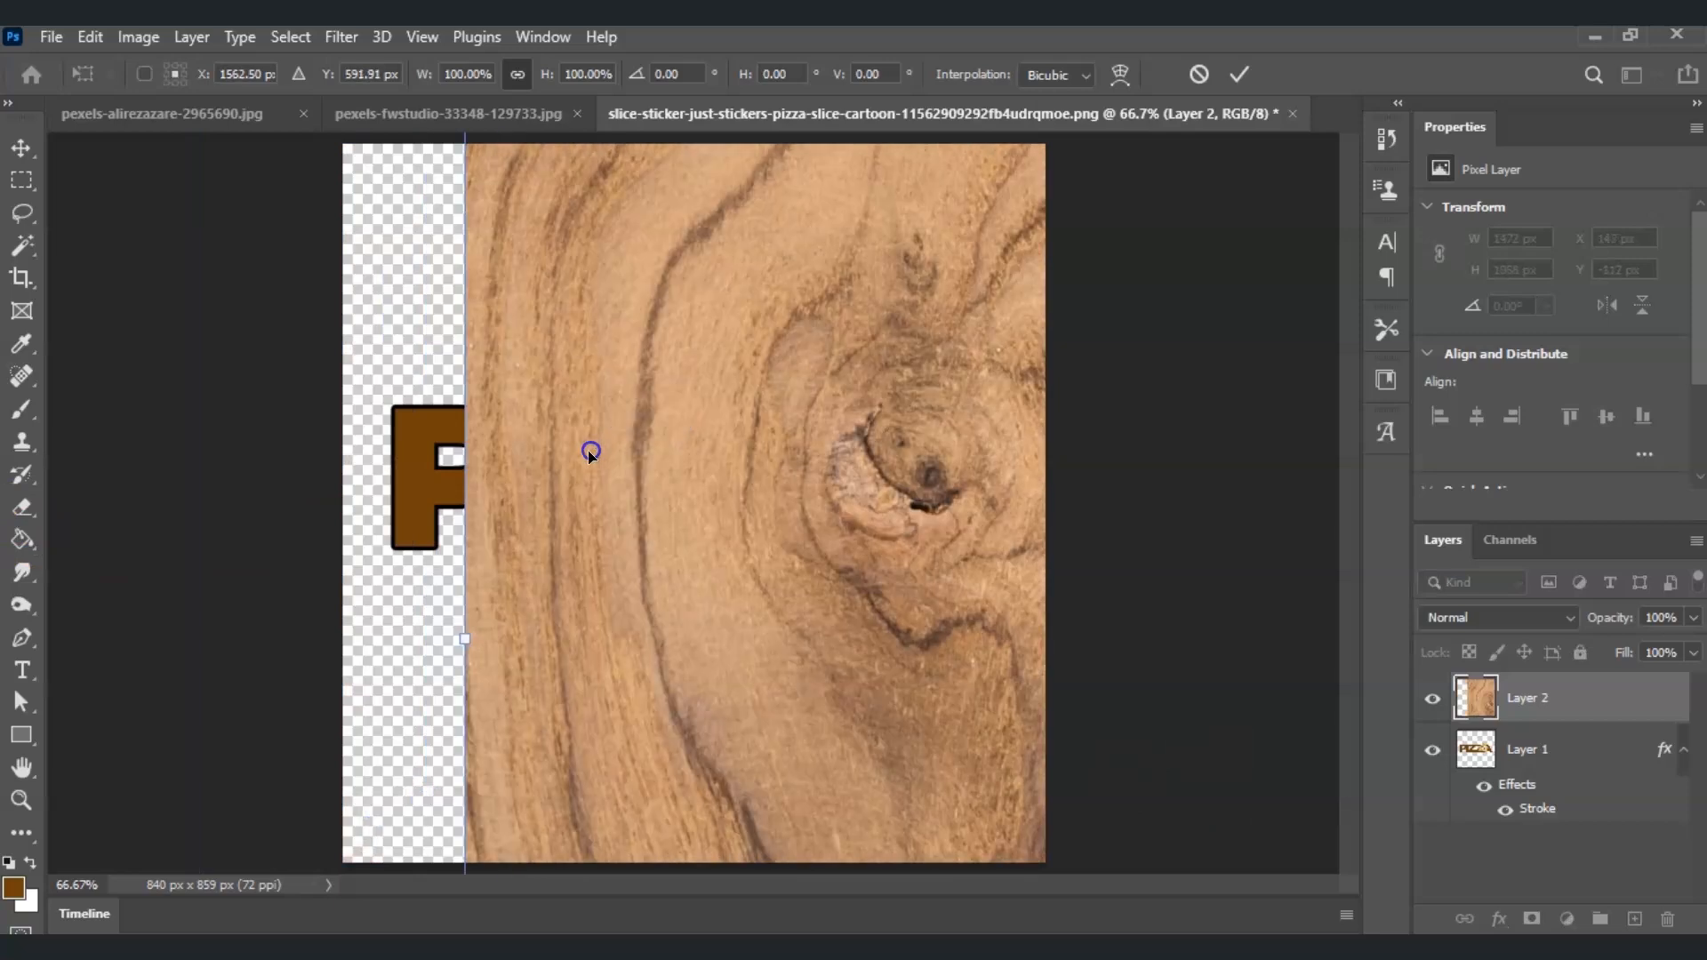
drag(465, 640, 160, 591)
drag(451, 542, 668, 608)
drag(977, 514, 1003, 507)
drag(721, 496, 717, 692)
drag(900, 544, 899, 500)
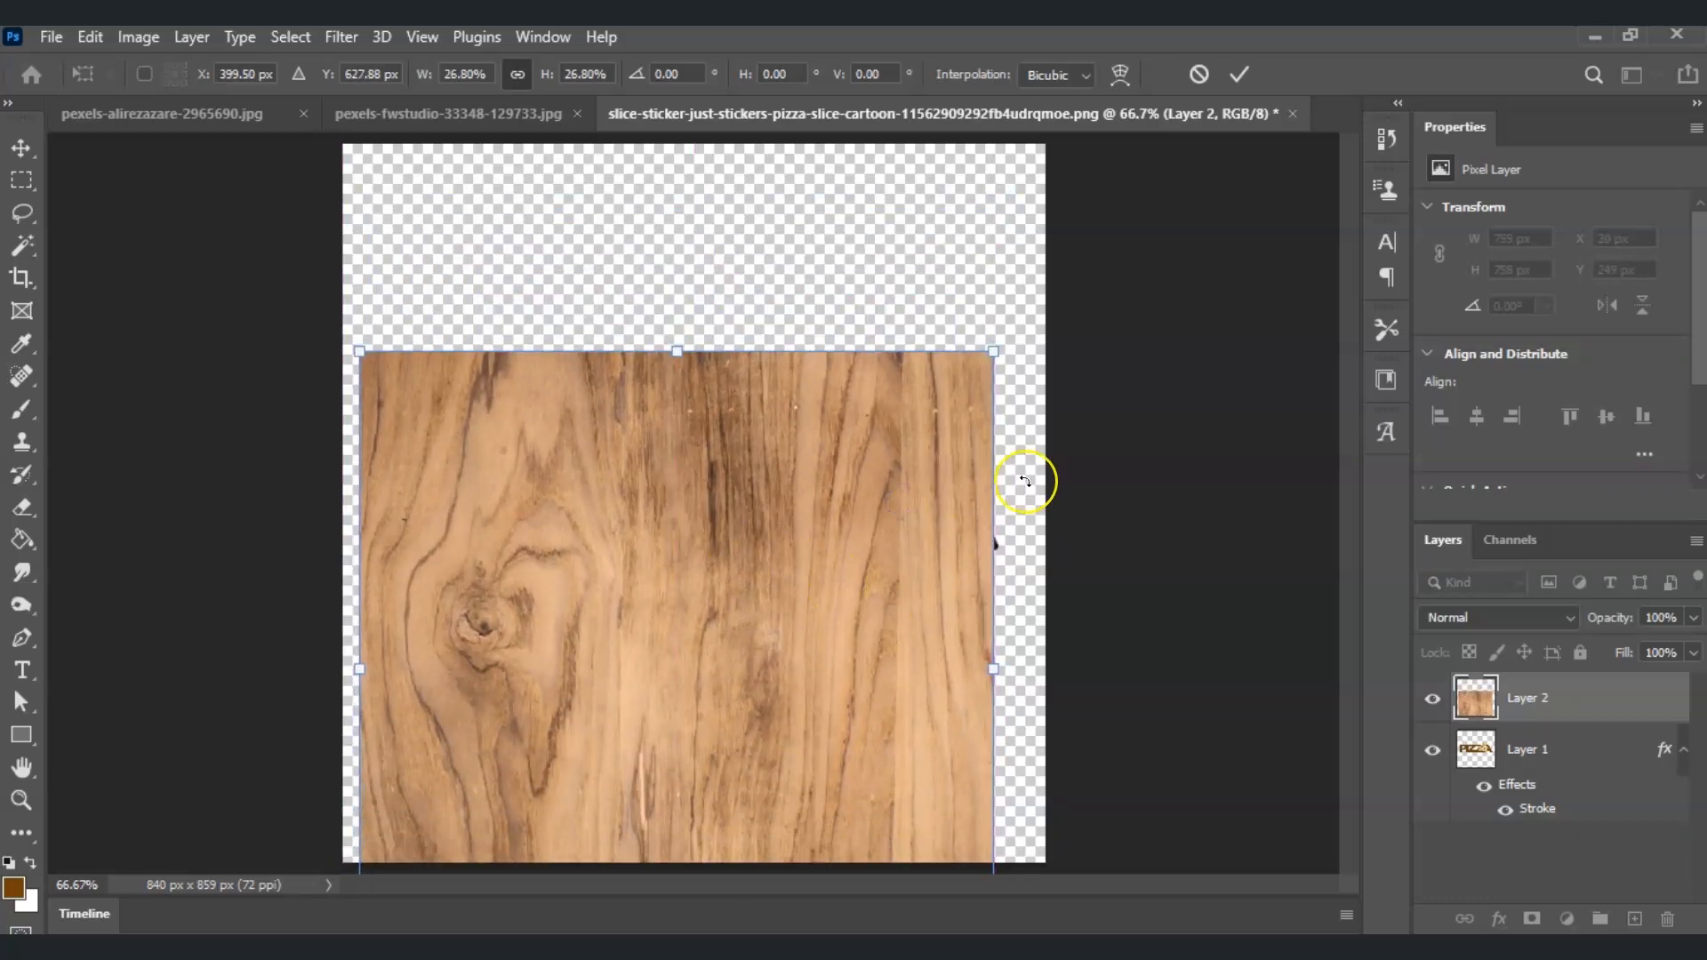
Clip the wood texture layer to the PIZZA logo layer below it with a clipping mask
click(1539, 714)
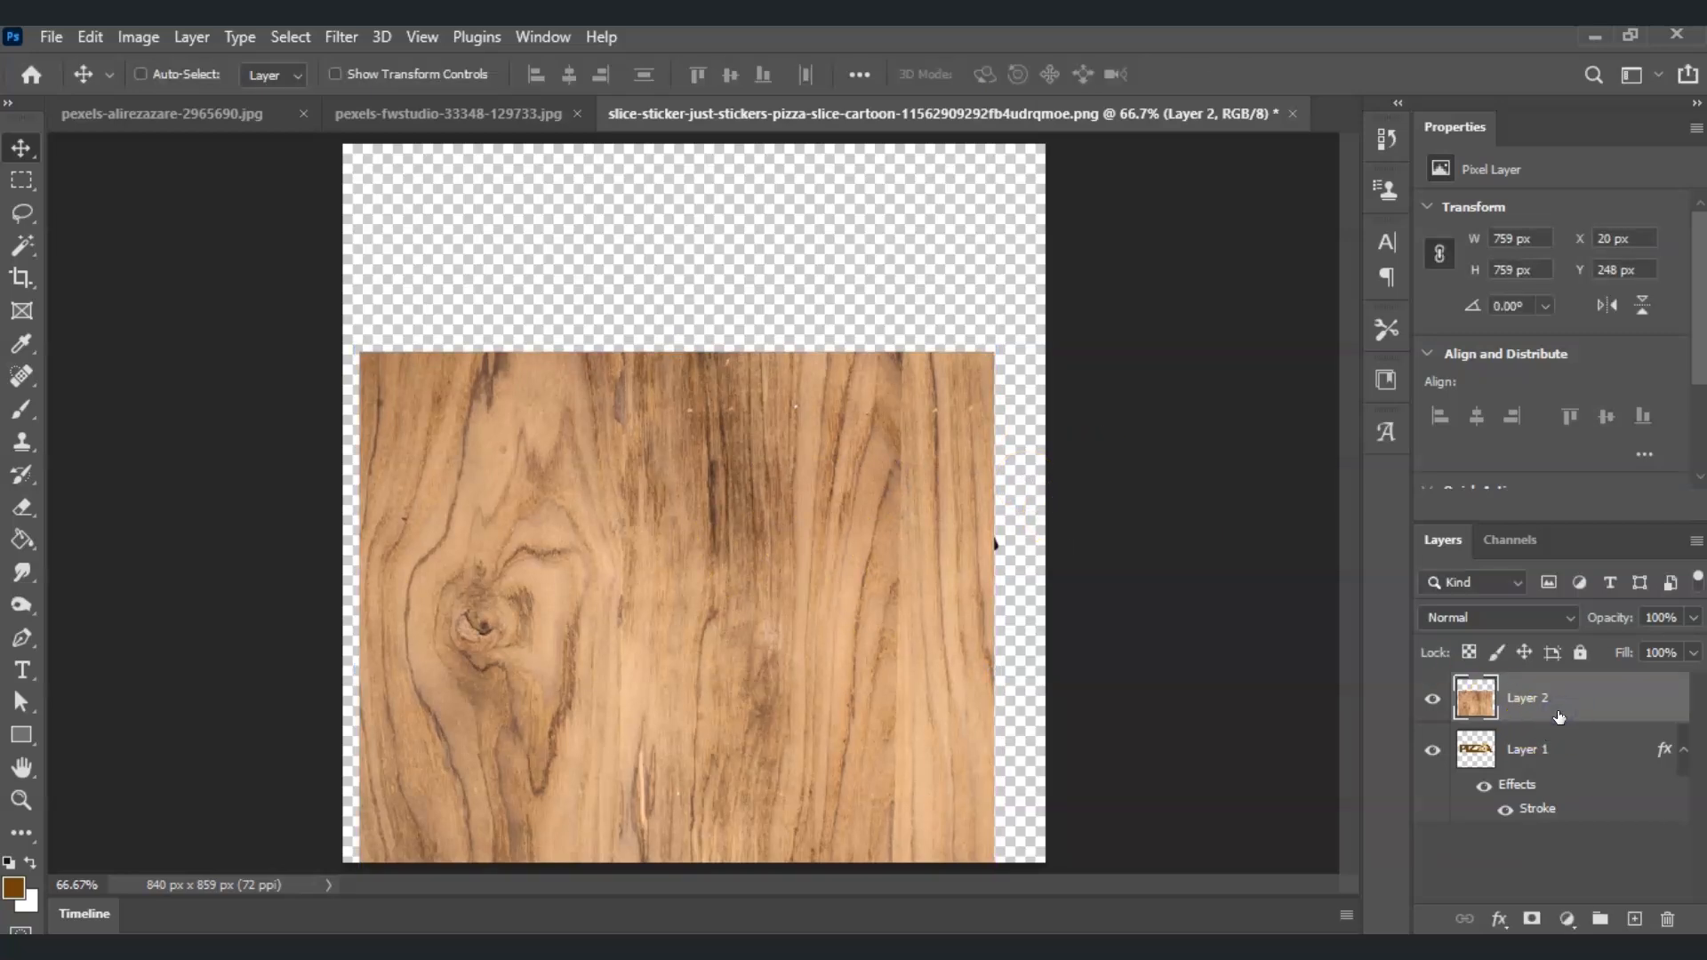
right_click(1558, 716)
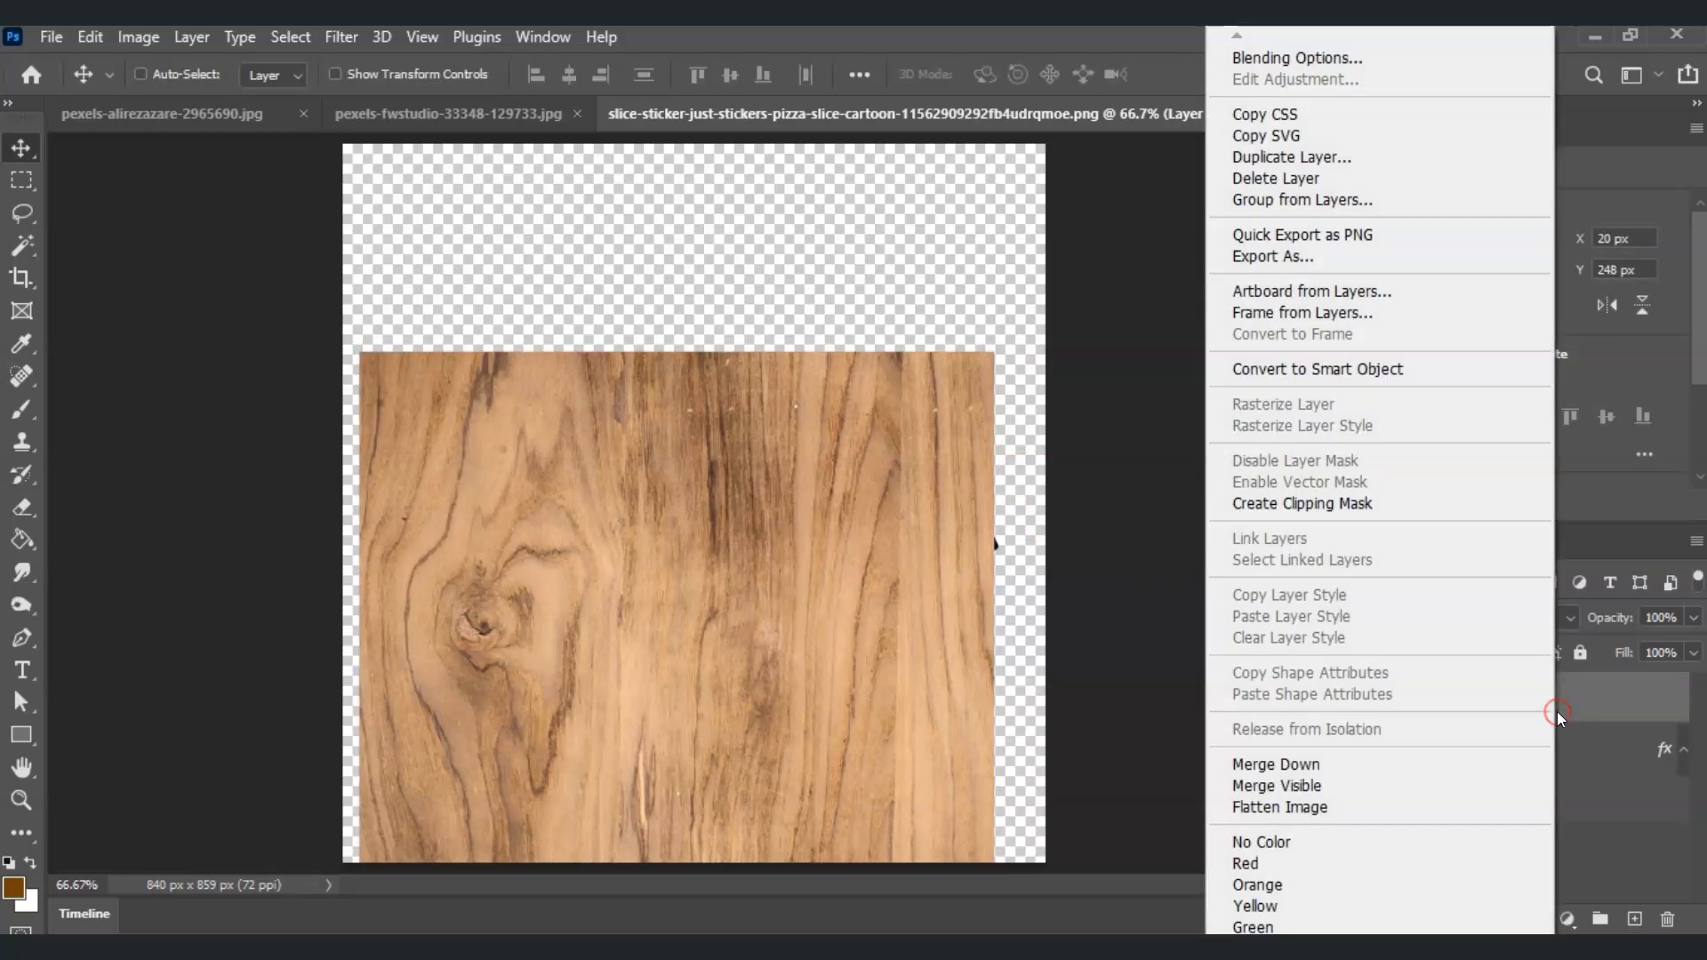
click(1374, 508)
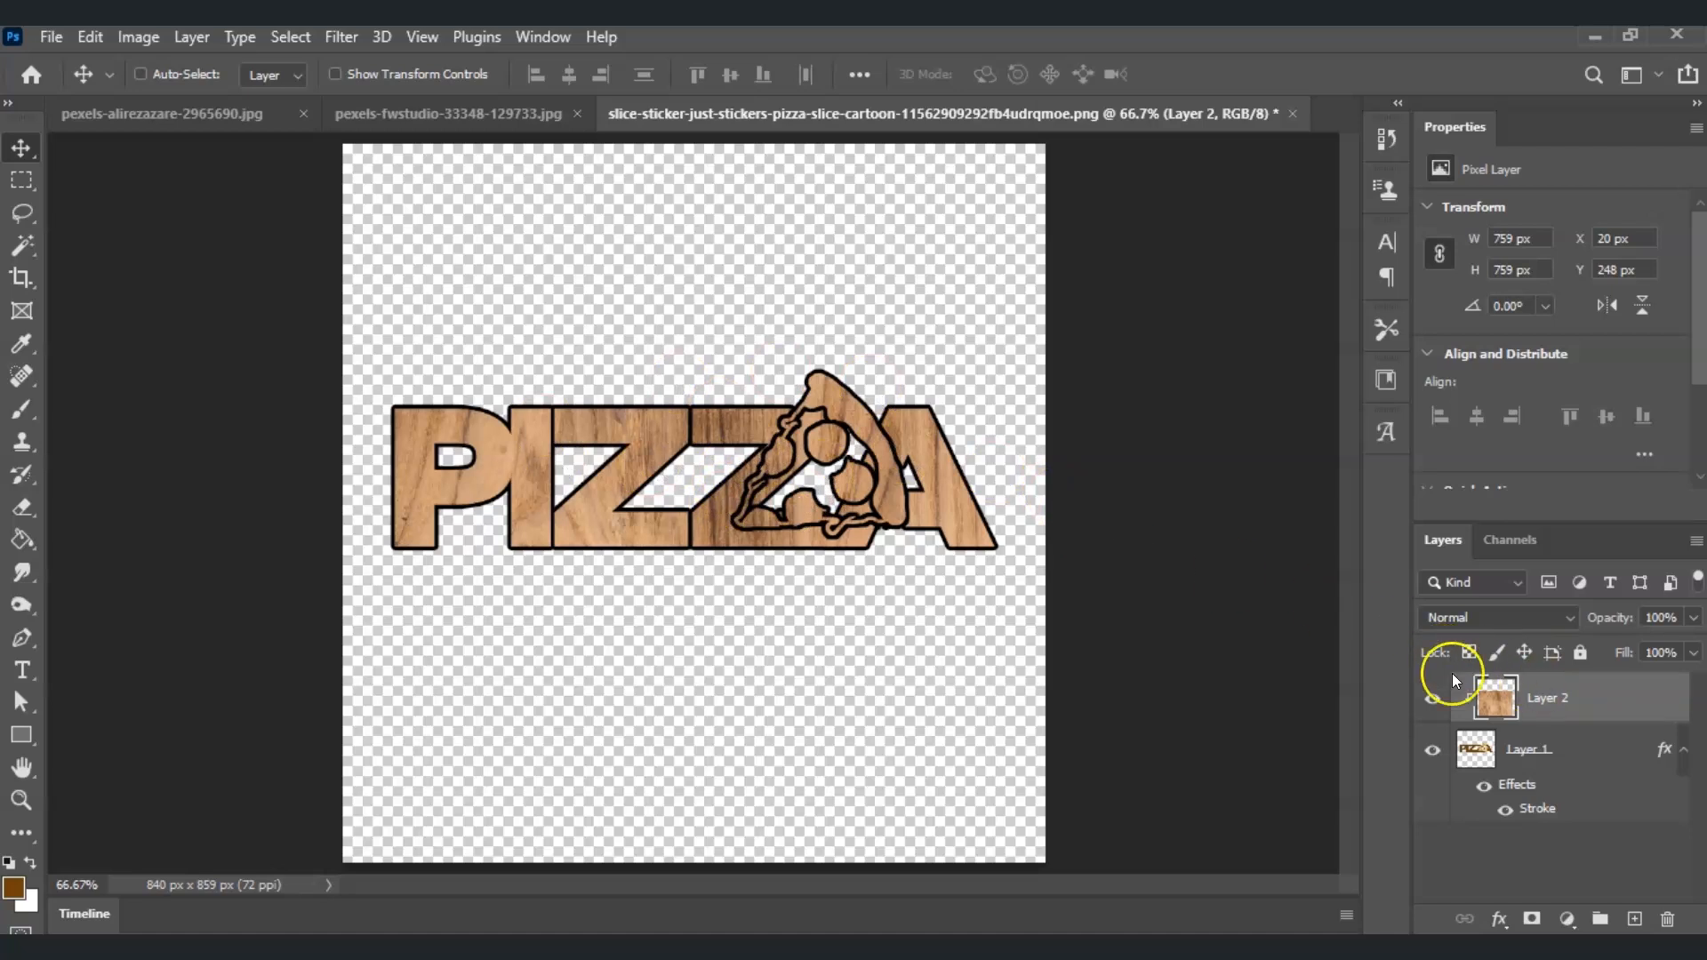
Set the clipped wood texture layer's blend mode to Overlay
click(1566, 709)
click(1570, 628)
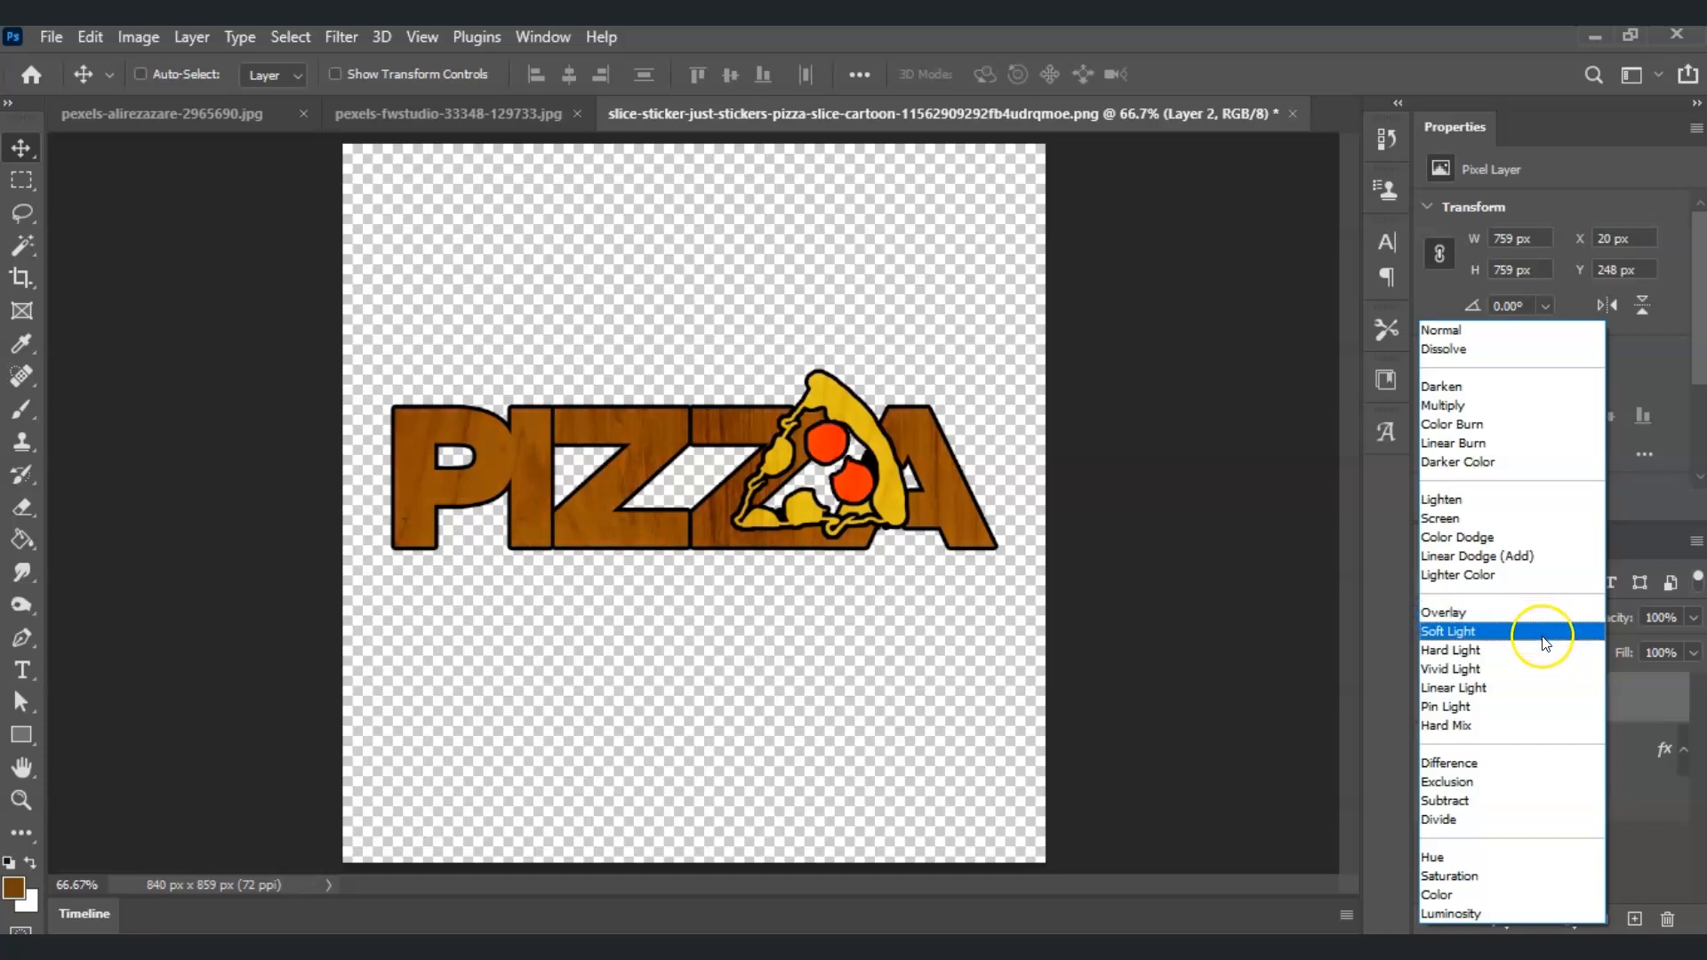
click(1533, 611)
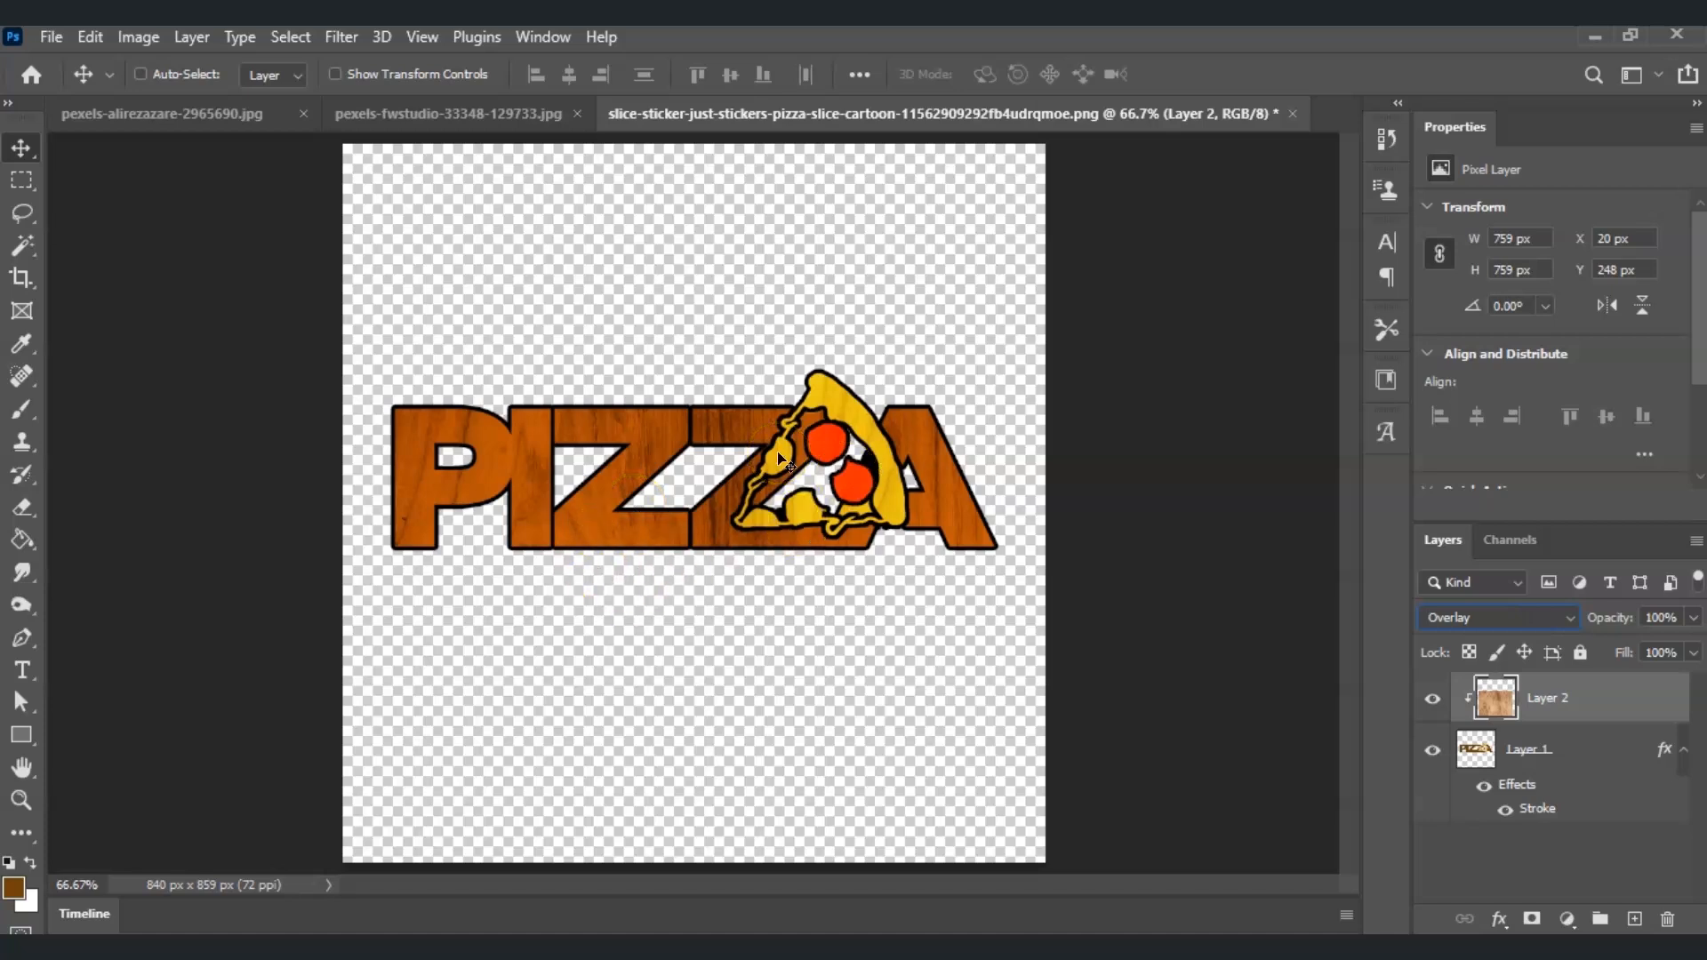
click(189, 808)
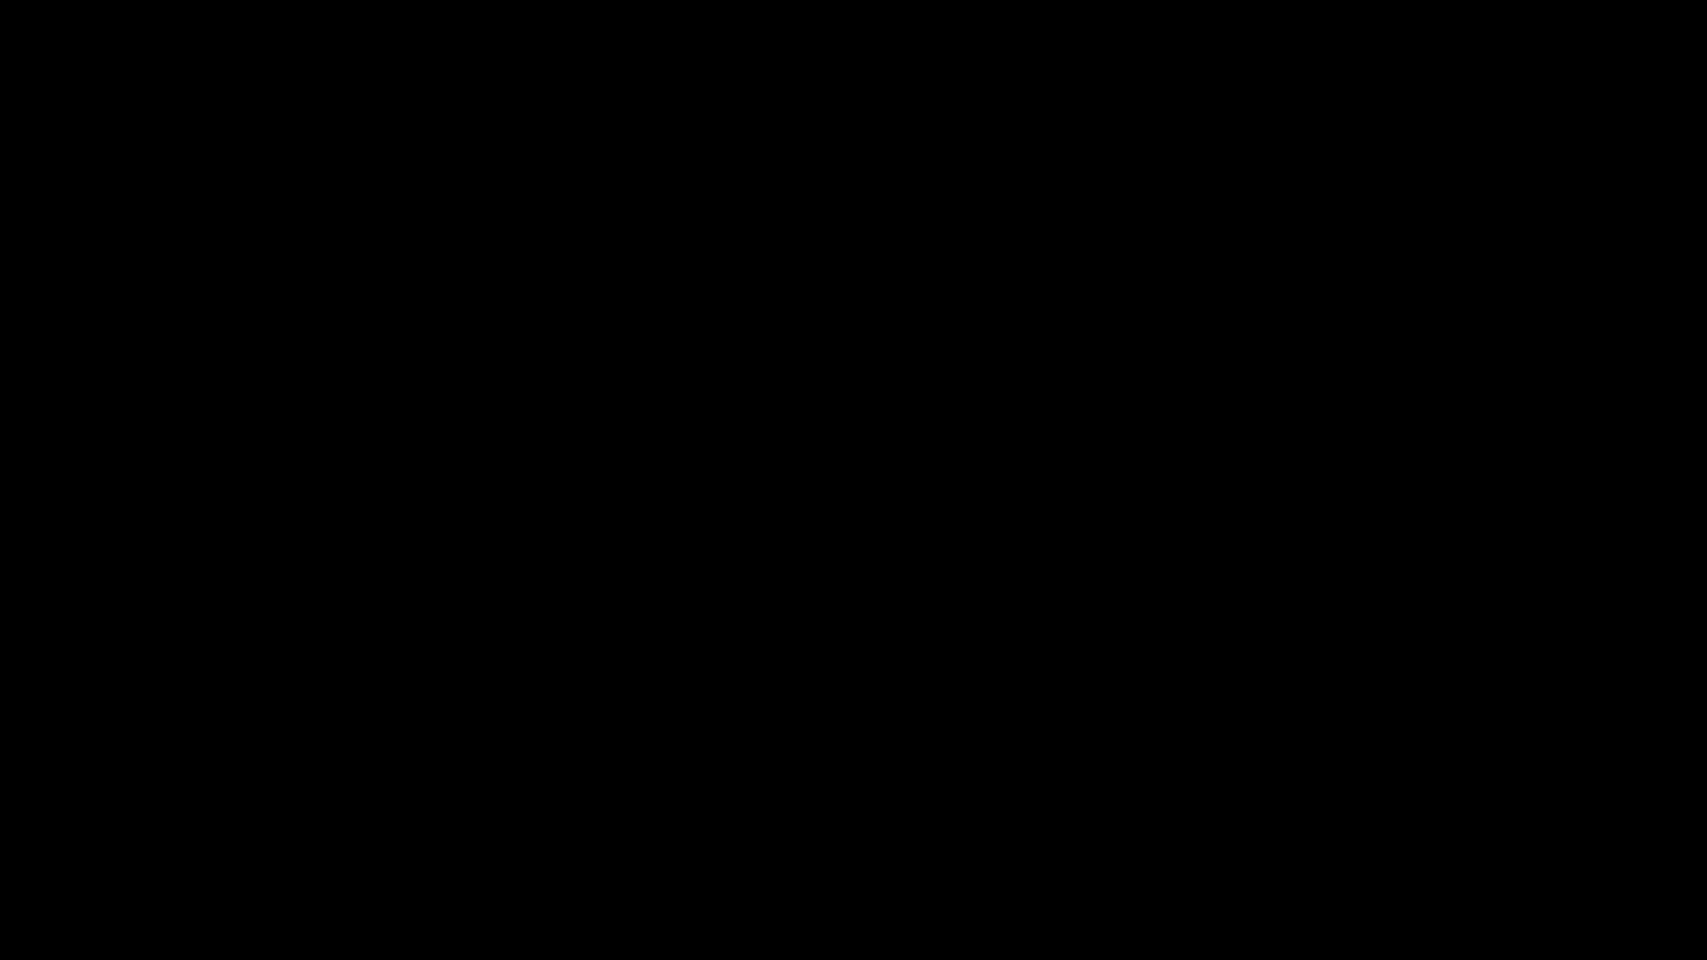